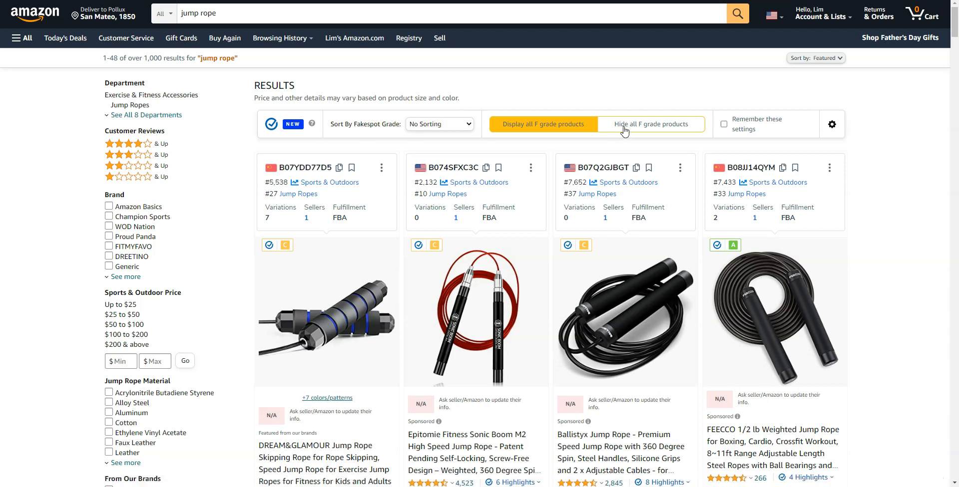
Launch Helium 10 Xray product research for the jump rope search results.
{"action": "left_click", "coordinate": [771, 0]}
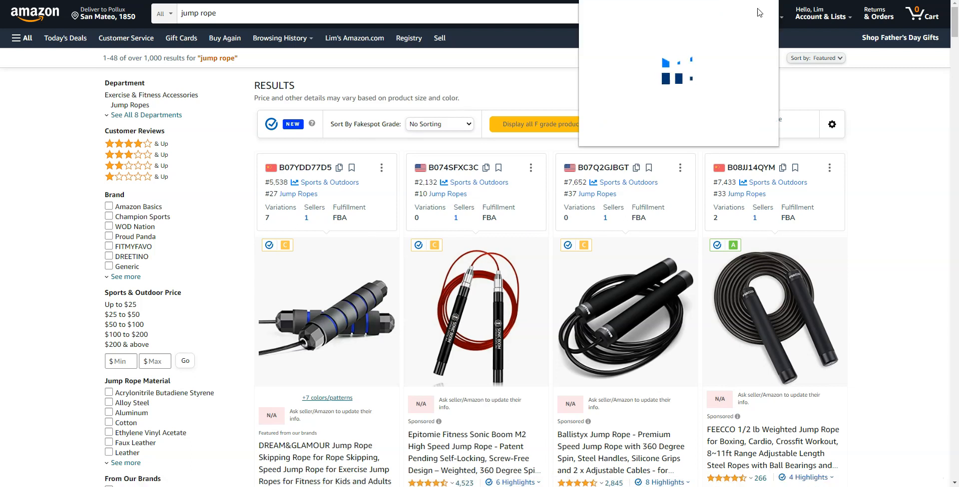
{"action": "left_click", "coordinate": [663, 79]}
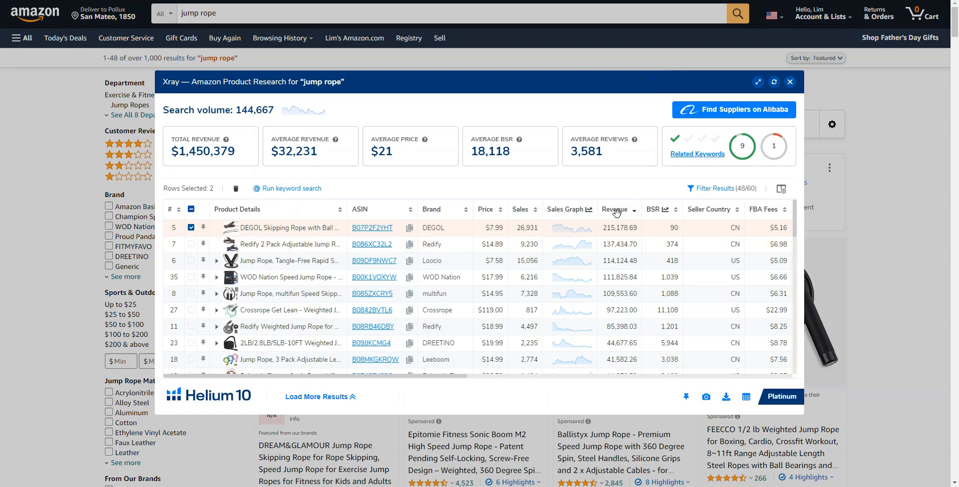
Deselect the DEGOL skipping rope and sort the Xray product table by revenue from highest to lowest.
{"action": "left_click", "coordinate": [190, 228]}
{"action": "right_click", "coordinate": [625, 213]}
{"action": "left_click", "coordinate": [626, 212]}
{"action": "left_click", "coordinate": [630, 210]}
{"action": "left_click", "coordinate": [632, 210]}
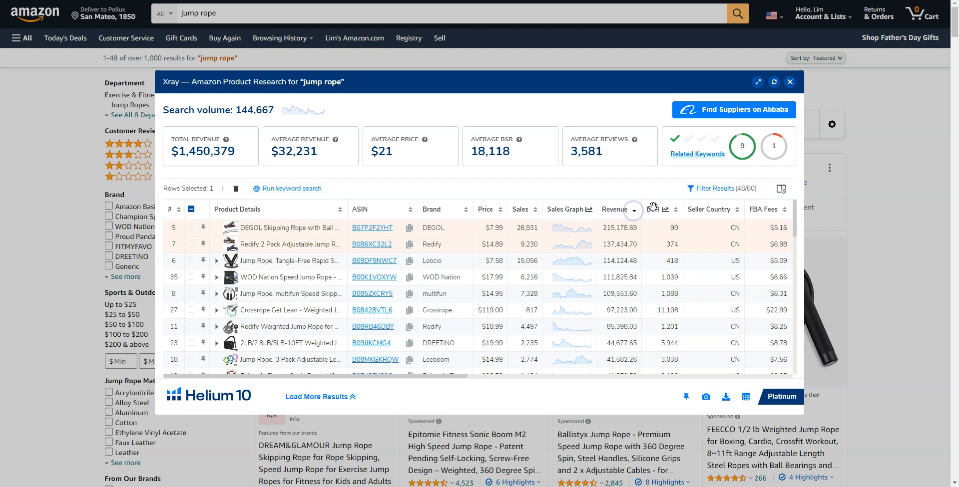
Filter the Xray results to hide sponsored products.
{"action": "left_click", "coordinate": [718, 188]}
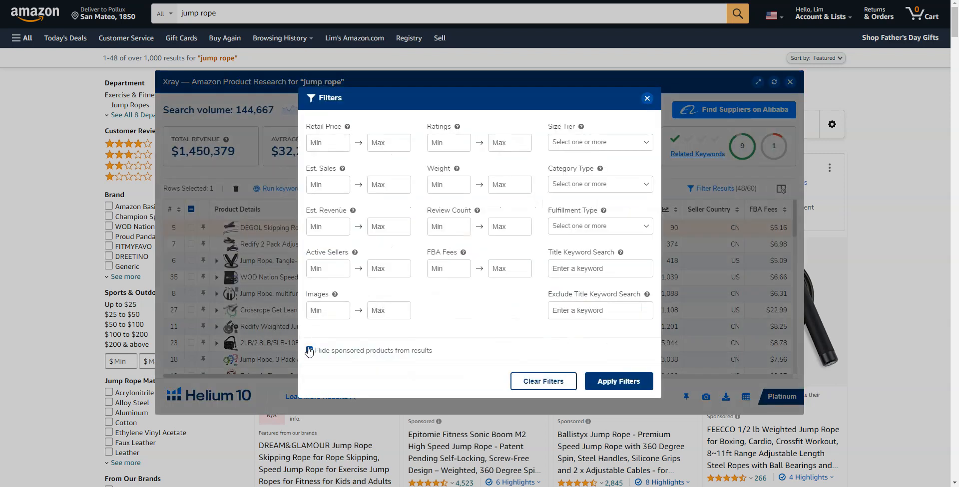
{"action": "left_click", "coordinate": [345, 349]}
{"action": "left_click", "coordinate": [336, 349]}
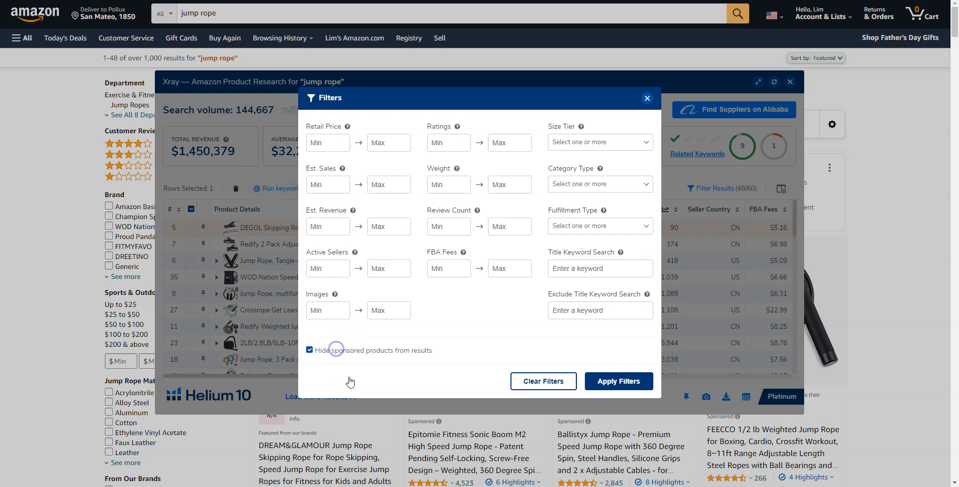
{"action": "left_click", "coordinate": [591, 382]}
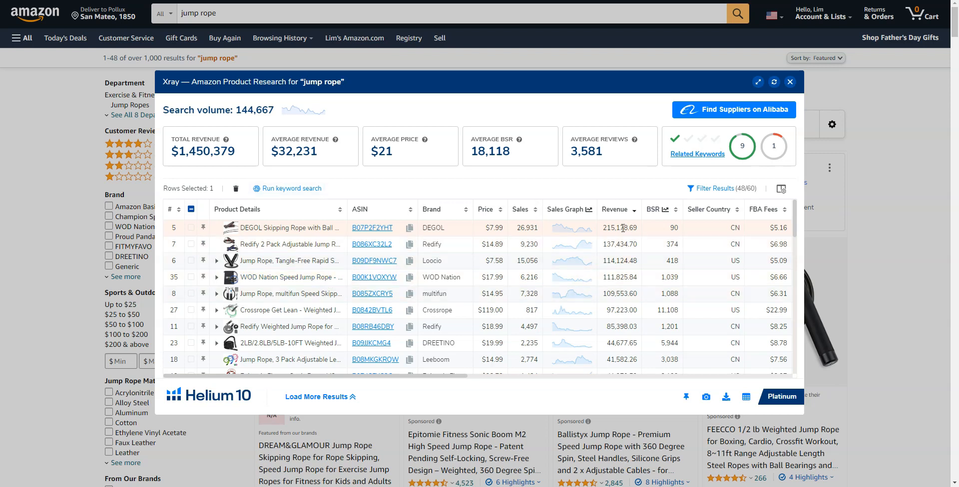
Run a Cerebro keyword search for the DEGOL skipping rope alone, removing ASIN B09PH66N84 from the product identifiers.
{"action": "left_click", "coordinate": [191, 227]}
{"action": "left_click", "coordinate": [285, 189]}
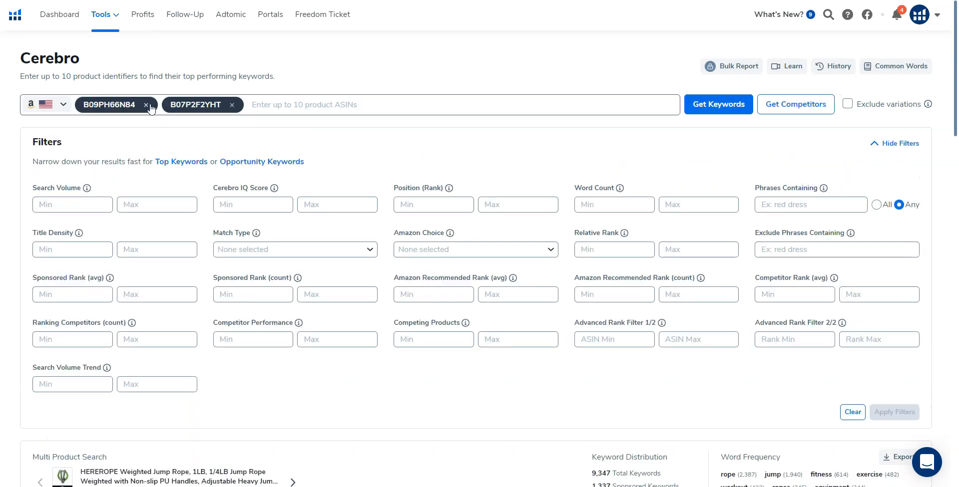
{"action": "left_click", "coordinate": [146, 105]}
{"action": "scroll", "coordinate": [619, 245], "scroll_direction": "down", "scroll_amount": 1}
{"action": "scroll", "coordinate": [684, 142], "scroll_direction": "up", "scroll_amount": 1}
{"action": "left_click", "coordinate": [700, 103]}
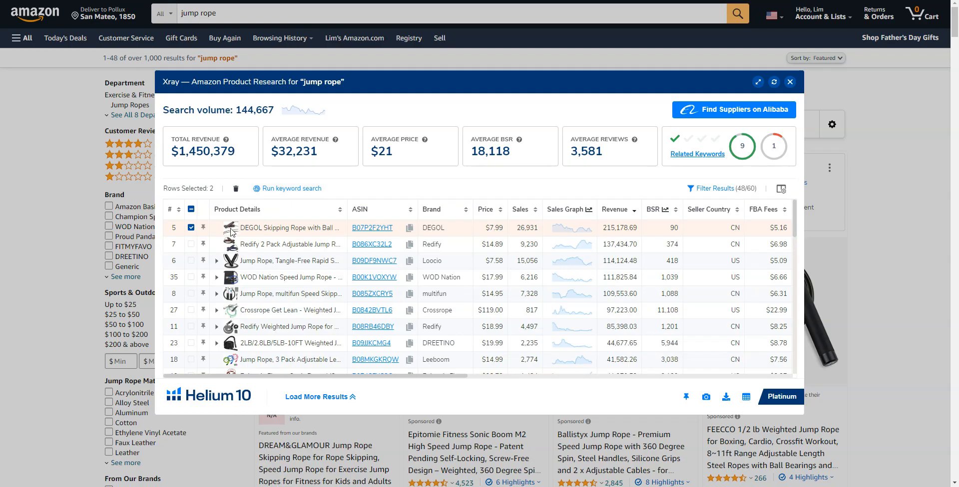
Examine the filtered keyword count, the keyword table and the available export formats for ASIN B07P2F2YHT.
{"action": "mouse_move", "coordinate": [349, 230]}
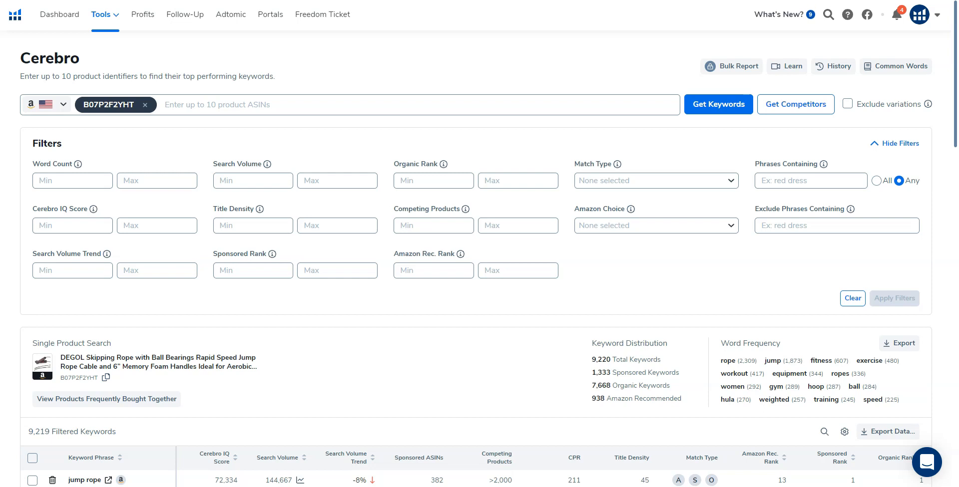
{"action": "scroll", "coordinate": [114, 276], "scroll_direction": "down", "scroll_amount": 1}
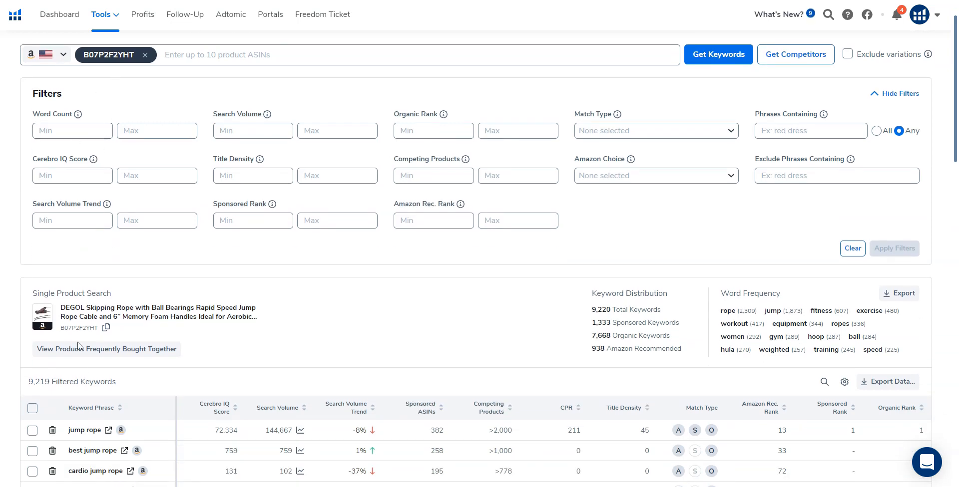
{"action": "left_click_drag", "start_coordinate": [50, 382], "coordinate": [29, 379]}
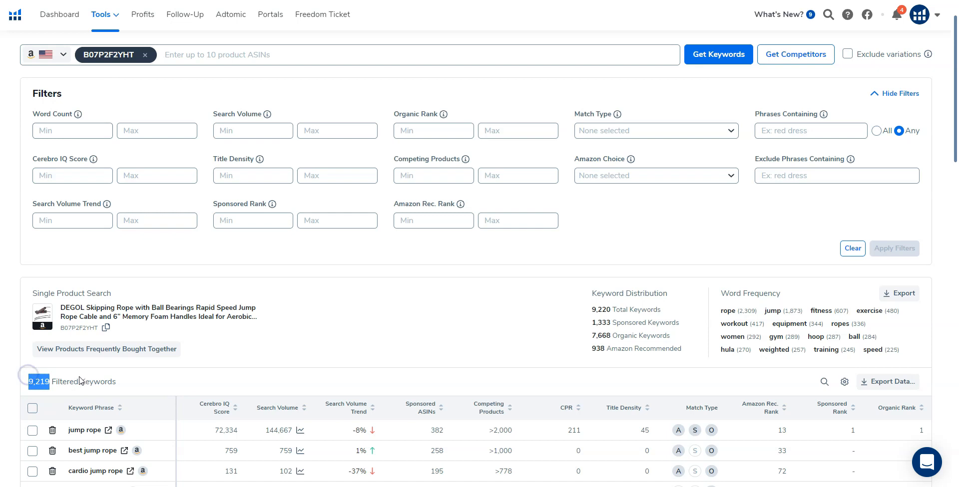
{"action": "left_click", "coordinate": [53, 384]}
{"action": "scroll", "coordinate": [544, 262], "scroll_direction": "down", "scroll_amount": 3}
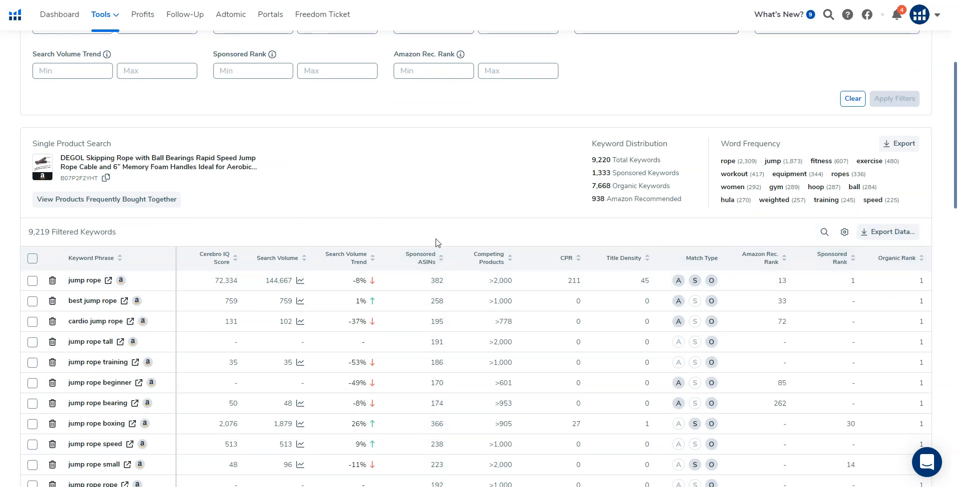
{"action": "left_click", "coordinate": [899, 238]}
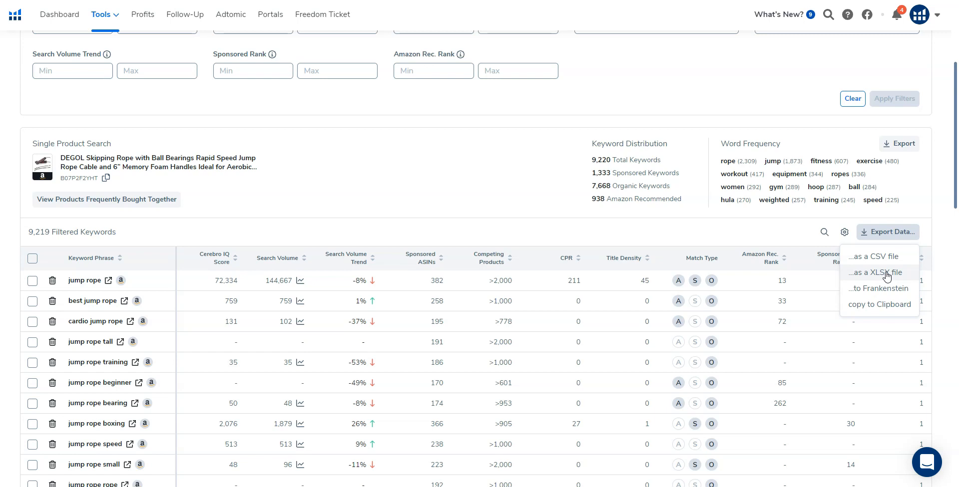
{"action": "left_click", "coordinate": [378, 172]}
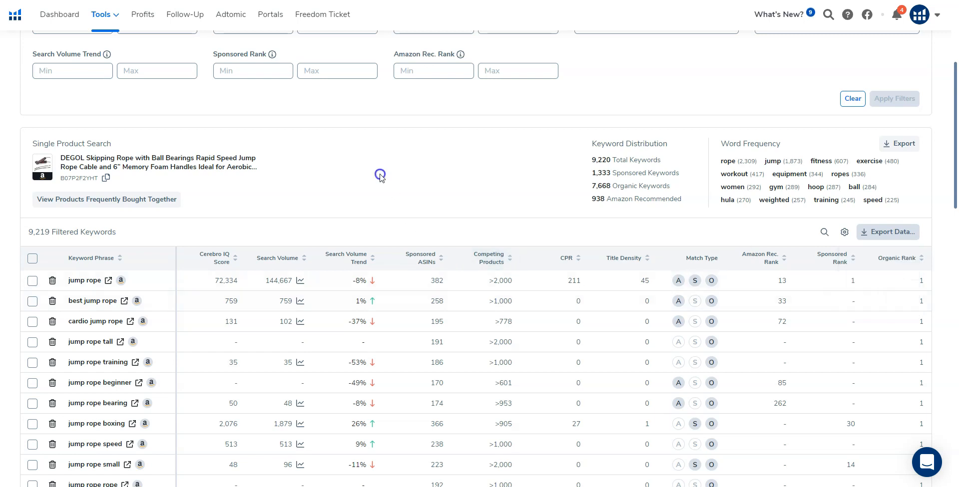
{"action": "scroll", "coordinate": [175, 120], "scroll_direction": "up", "scroll_amount": 1}
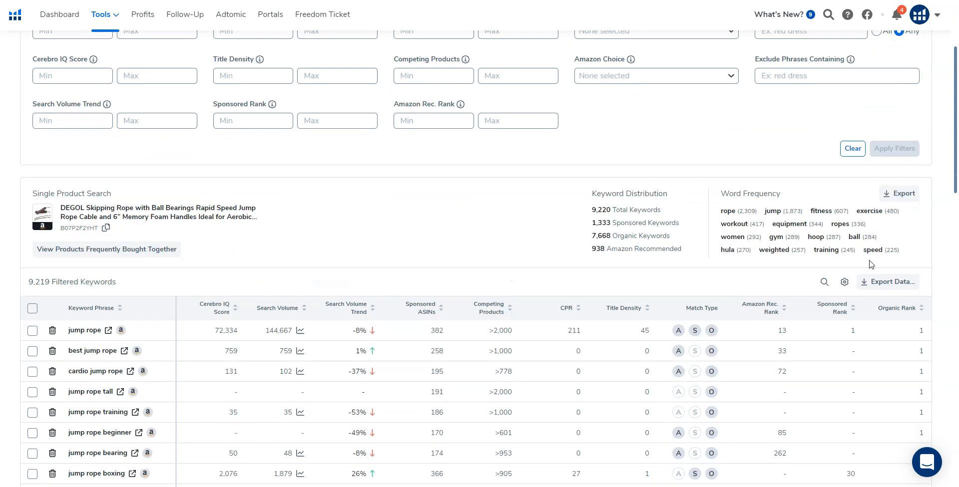
Start exporting the filtered keywords as an XLSX file, highlight the ASIN in the file name and cancel the save.
{"action": "left_click", "coordinate": [893, 281]}
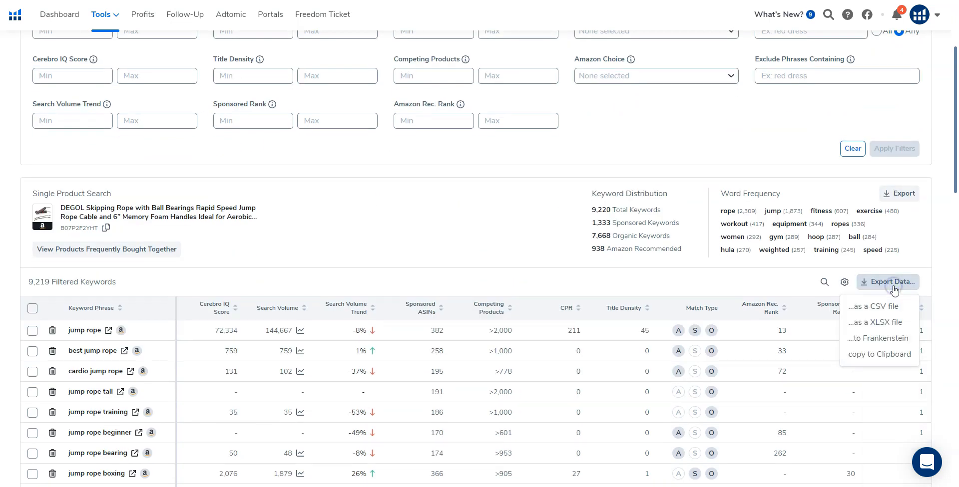
{"action": "left_click", "coordinate": [887, 322]}
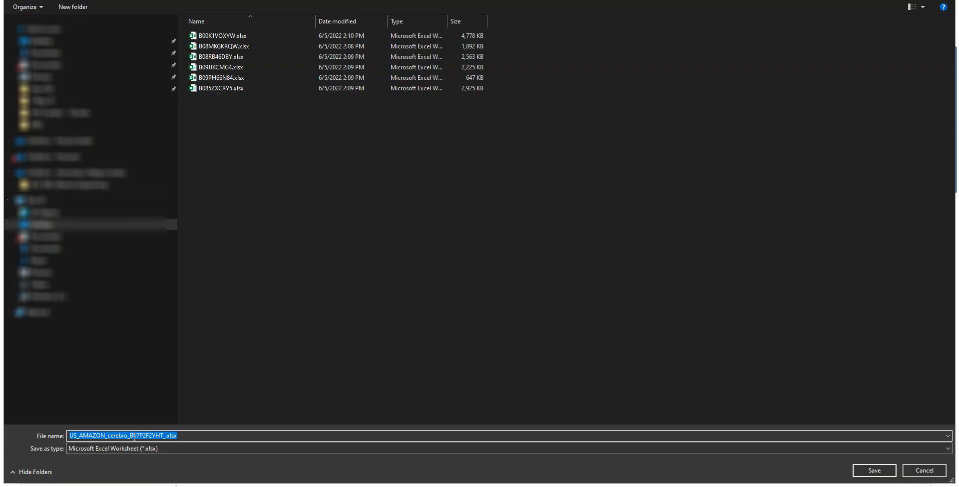
{"action": "left_click_drag", "start_coordinate": [163, 435], "coordinate": [128, 436]}
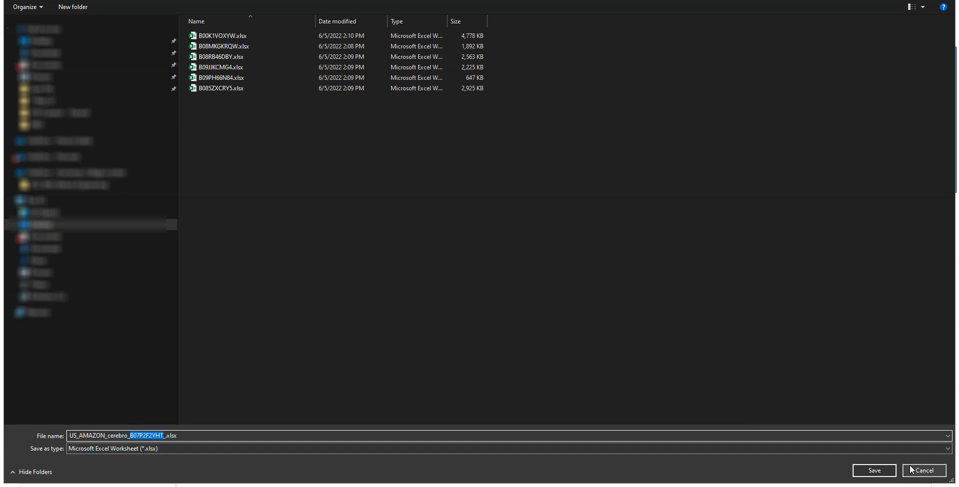
{"action": "left_click", "coordinate": [224, 102]}
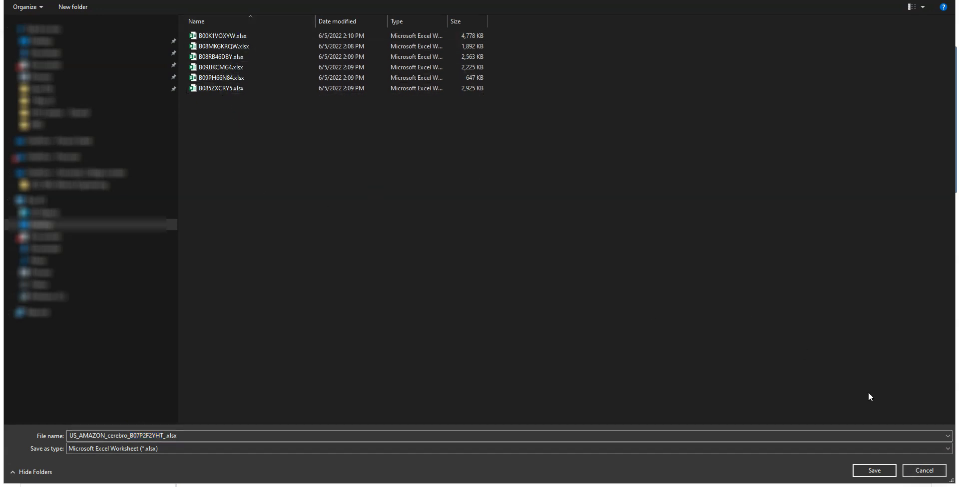
{"action": "left_click", "coordinate": [924, 471]}
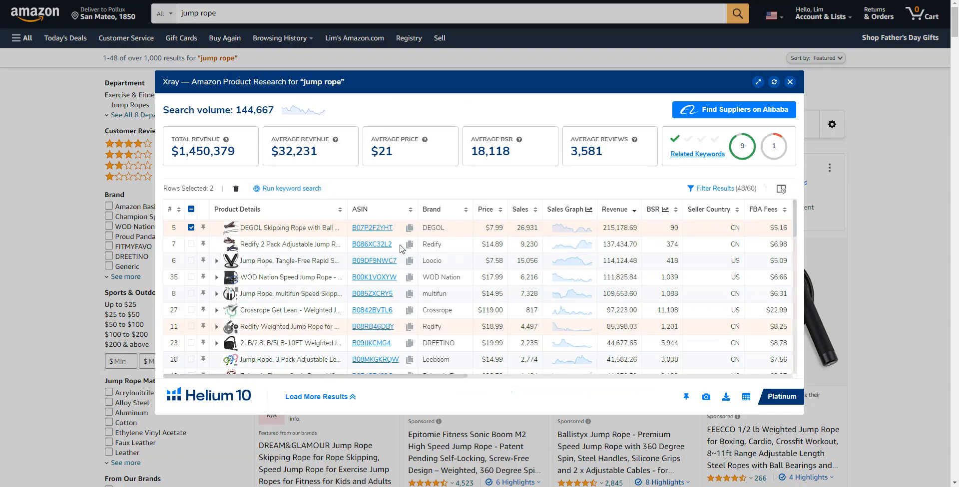
Deselect the DEGOL skipping rope in the Xray table and return to its Cerebro keyword results.
{"action": "left_click", "coordinate": [191, 228]}
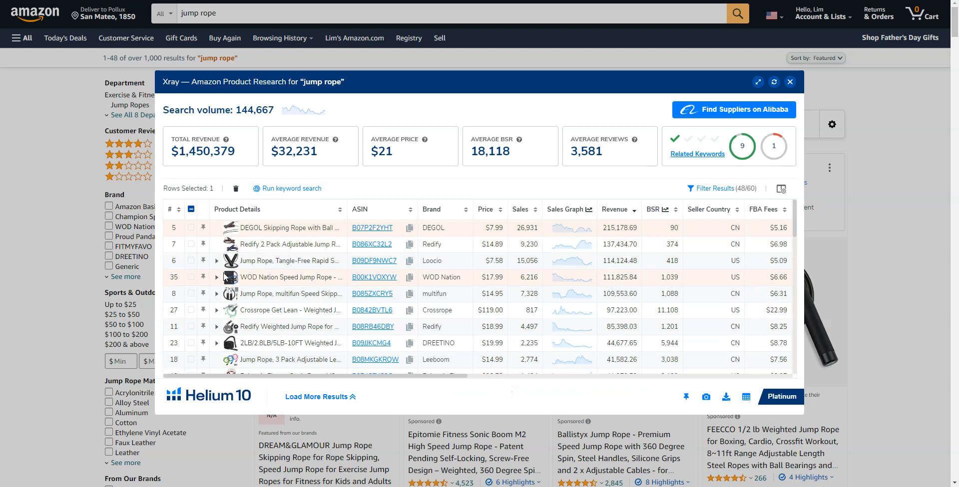
{"action": "mouse_move", "coordinate": [227, 278]}
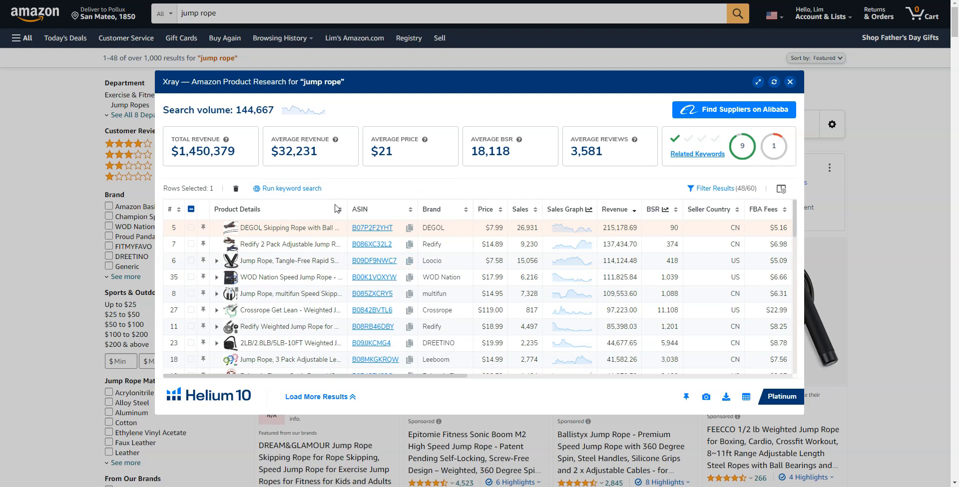
{"action": "key", "text": "ctrl+Tab"}
{"action": "scroll", "coordinate": [218, 227], "scroll_direction": "down", "scroll_amount": 2}
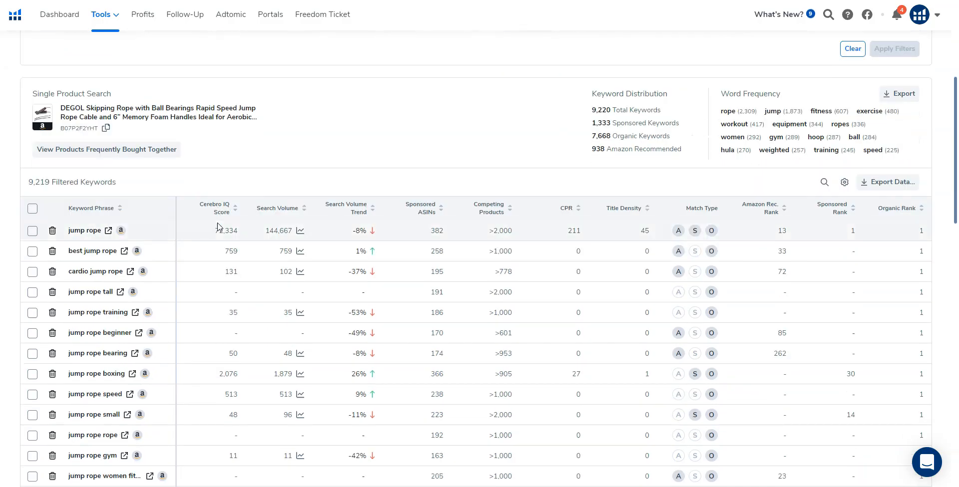
{"action": "mouse_move", "coordinate": [221, 208]}
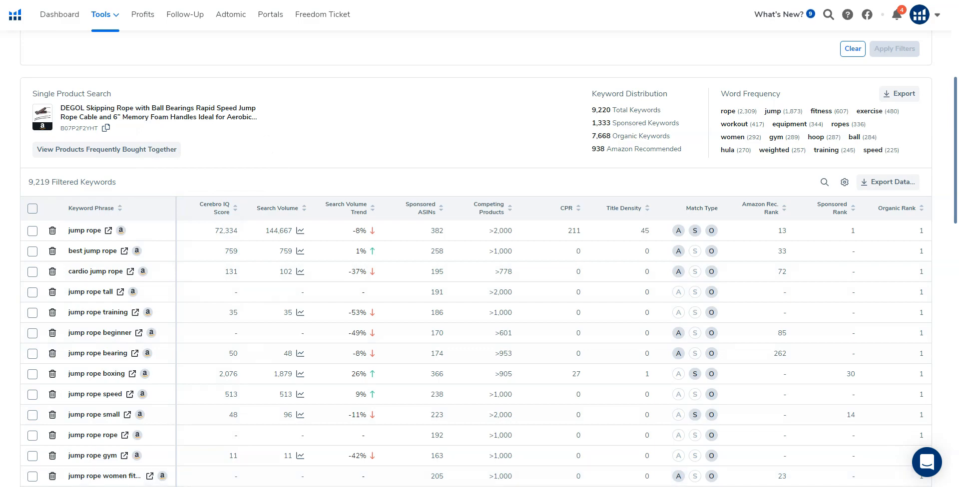
Switch to the Excel workbook and select the File Directory cells B2:B7 on the Our Competitors sheet.
{"action": "key", "text": "alt+Tab"}
{"action": "left_click", "coordinate": [299, 306]}
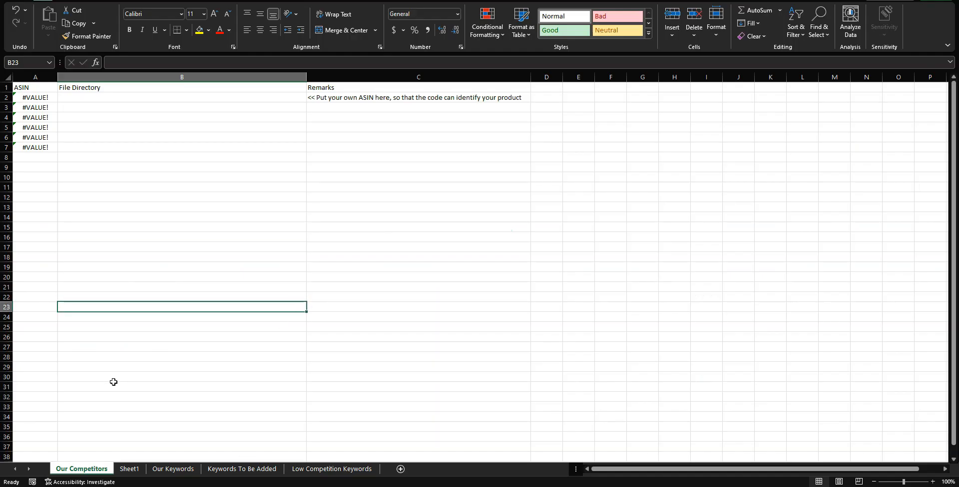
{"action": "left_click_drag", "start_coordinate": [131, 98], "coordinate": [126, 148]}
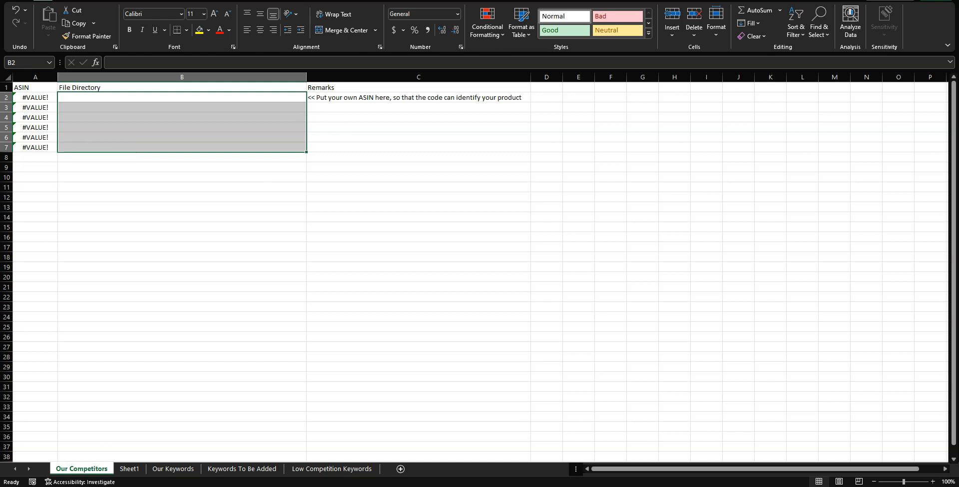
Open the H10 Cerebro - Tutorial folder and copy the file paths of the six ASIN-named workbooks.
{"action": "mouse_move", "coordinate": [82, 485]}
{"action": "left_click", "coordinate": [95, 453]}
{"action": "left_click_drag", "start_coordinate": [274, 190], "coordinate": [264, 101]}
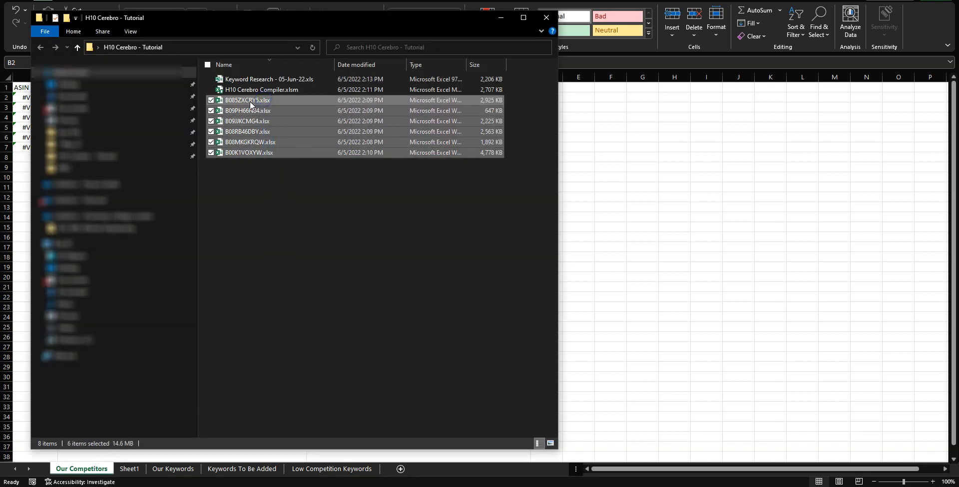
{"action": "right_click", "coordinate": [248, 101]}
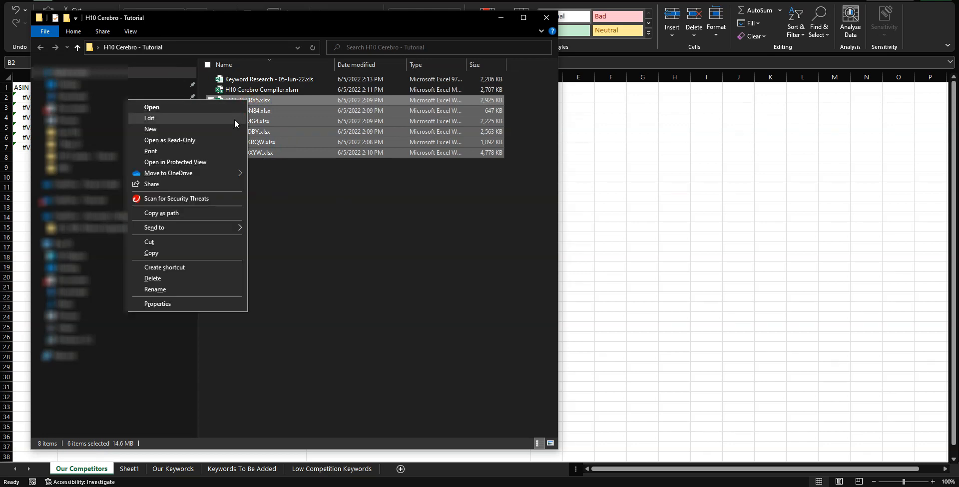
{"action": "left_click", "coordinate": [213, 214]}
{"action": "left_click", "coordinate": [283, 214]}
Reselect the six ASIN-named workbooks and repeat copying their file paths.
{"action": "left_click_drag", "start_coordinate": [247, 190], "coordinate": [261, 102]}
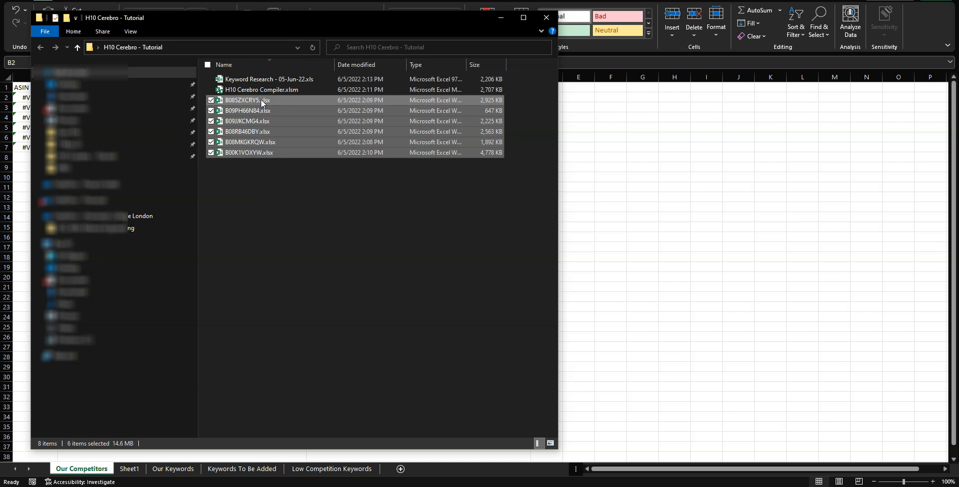
{"action": "right_click", "coordinate": [261, 103]}
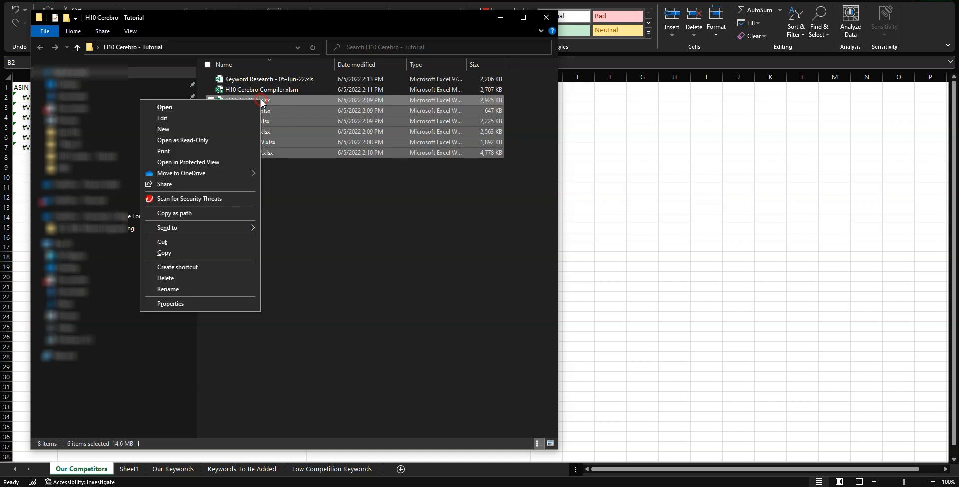
{"action": "left_click", "coordinate": [205, 212]}
{"action": "left_click", "coordinate": [365, 198]}
{"action": "left_click_drag", "start_coordinate": [251, 167], "coordinate": [258, 102]}
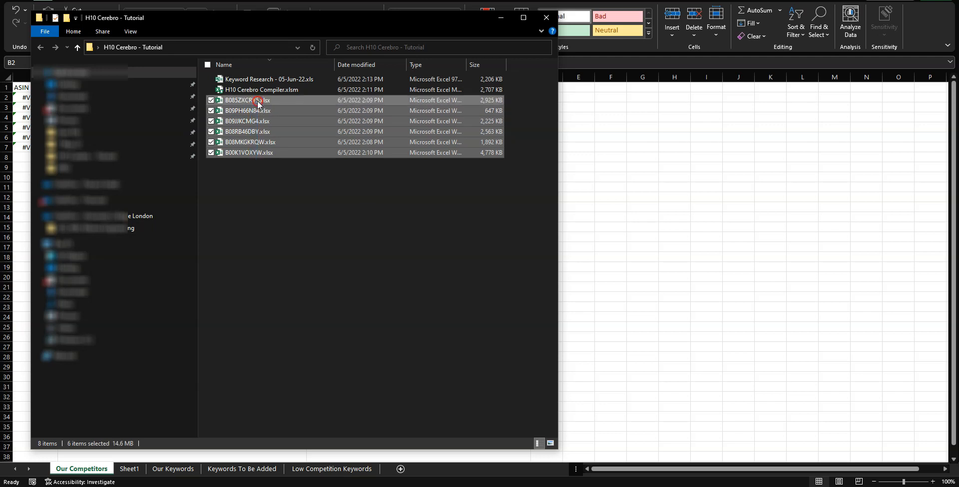
{"action": "right_click", "coordinate": [257, 103]}
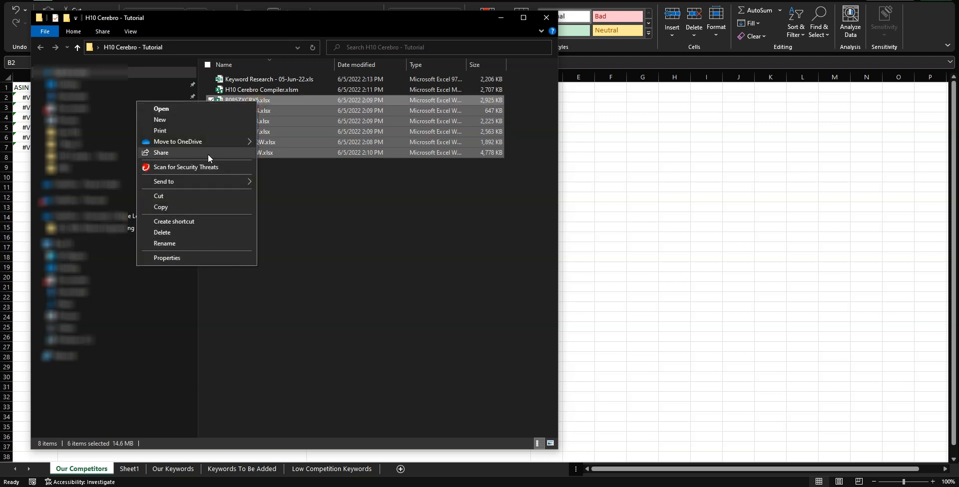
{"action": "left_click", "coordinate": [242, 206]}
{"action": "left_click", "coordinate": [304, 202]}
Copy the six ASIN workbooks' file paths and paste them into the File Directory column starting at cell B2.
{"action": "left_click_drag", "start_coordinate": [279, 180], "coordinate": [275, 105]}
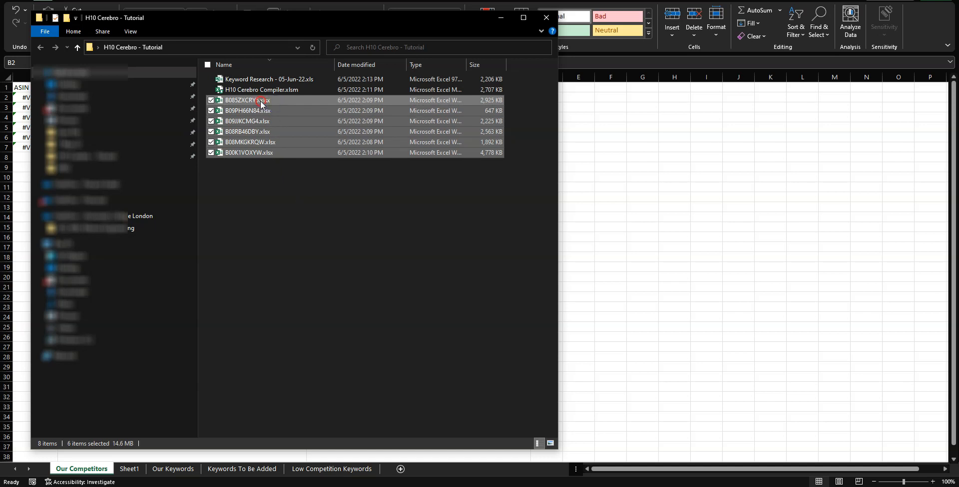
{"action": "right_click", "coordinate": [260, 101]}
{"action": "left_click", "coordinate": [226, 218]}
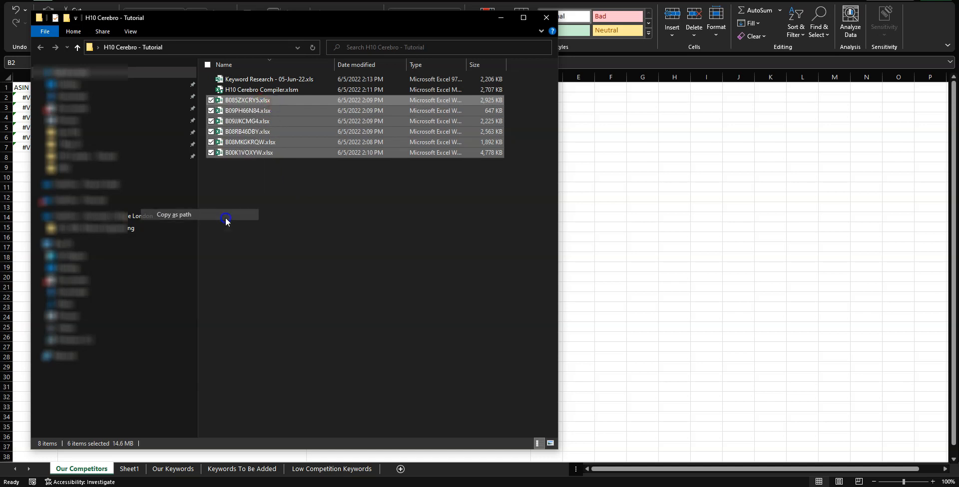
{"action": "left_click", "coordinate": [250, 121]}
{"action": "left_click", "coordinate": [235, 98]}
{"action": "key", "text": "ctrl+v"}
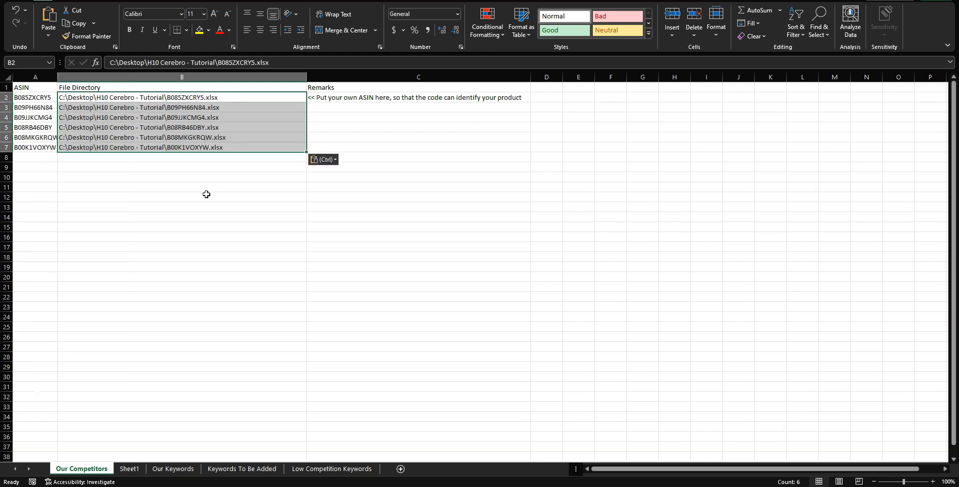
Examine the ASIN formula in A2, the file path in B2 and the remark about your own ASIN in C2.
{"action": "left_click", "coordinate": [205, 196]}
{"action": "left_click", "coordinate": [36, 150]}
{"action": "left_click", "coordinate": [36, 99]}
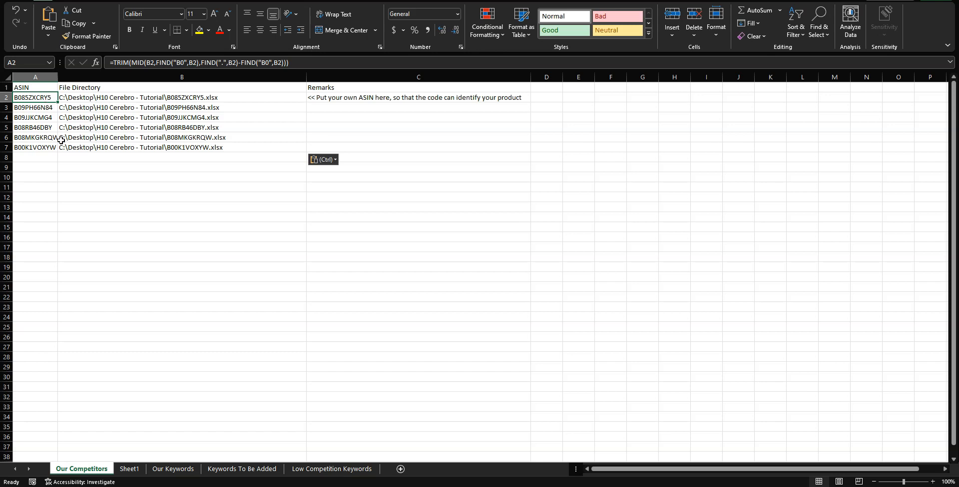
{"action": "left_click", "coordinate": [93, 236]}
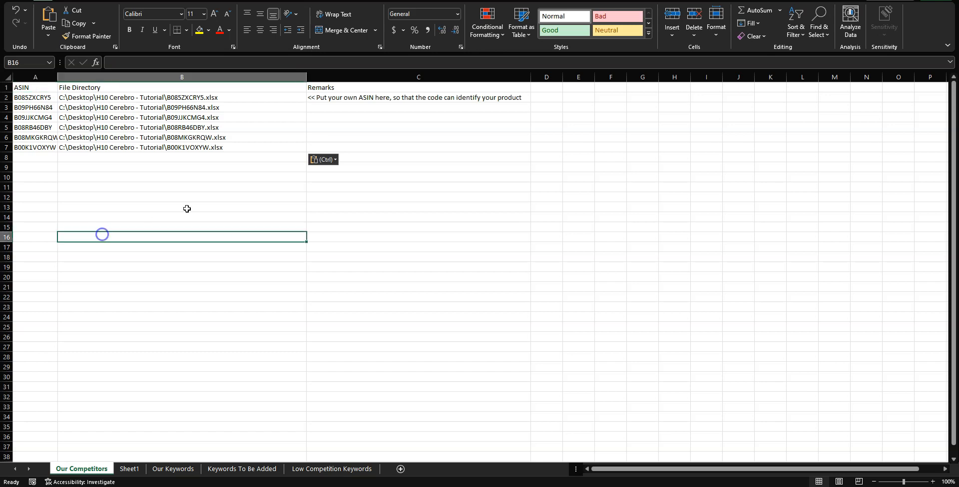
{"action": "left_click", "coordinate": [328, 96]}
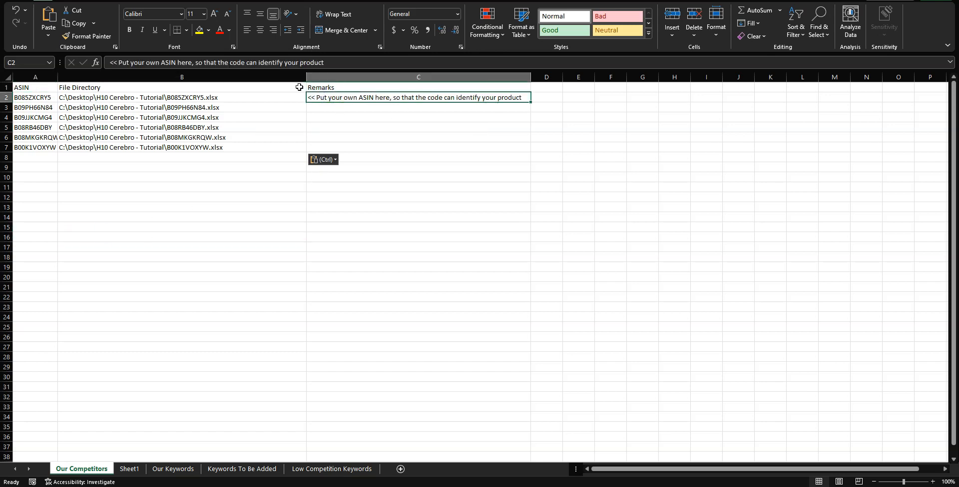
{"action": "left_click", "coordinate": [184, 99]}
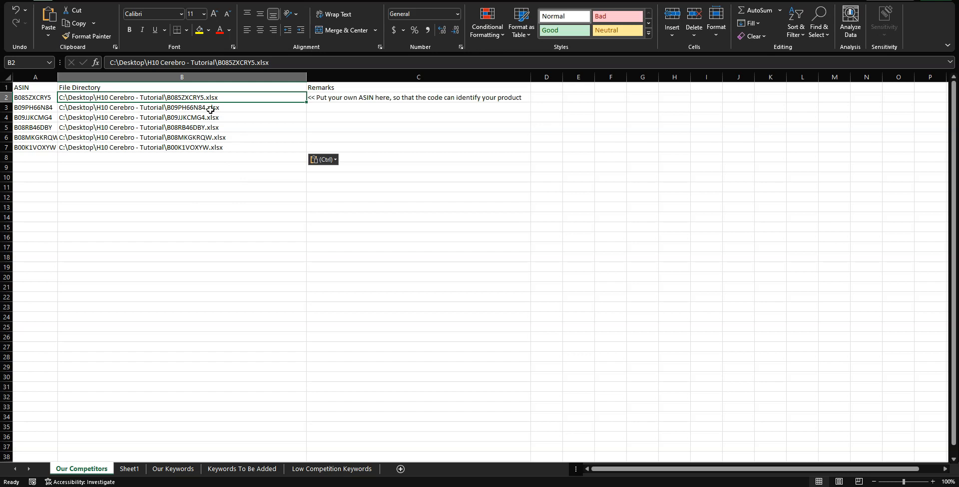
Move the B09PH66N84 row's ASIN and file path cells above B085ZXCRY5, into row 2.
{"action": "left_click_drag", "start_coordinate": [223, 109], "coordinate": [51, 109]}
{"action": "key", "text": "ctrl+c"}
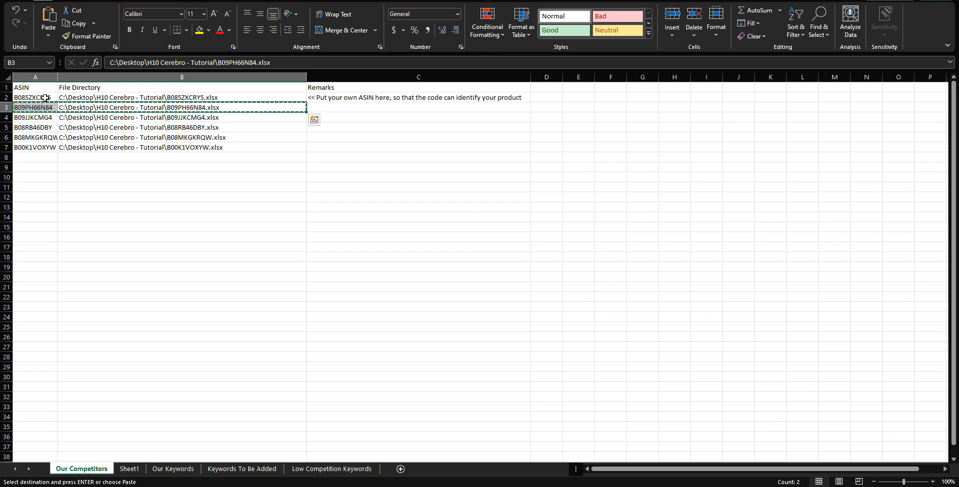
{"action": "right_click", "coordinate": [45, 98]}
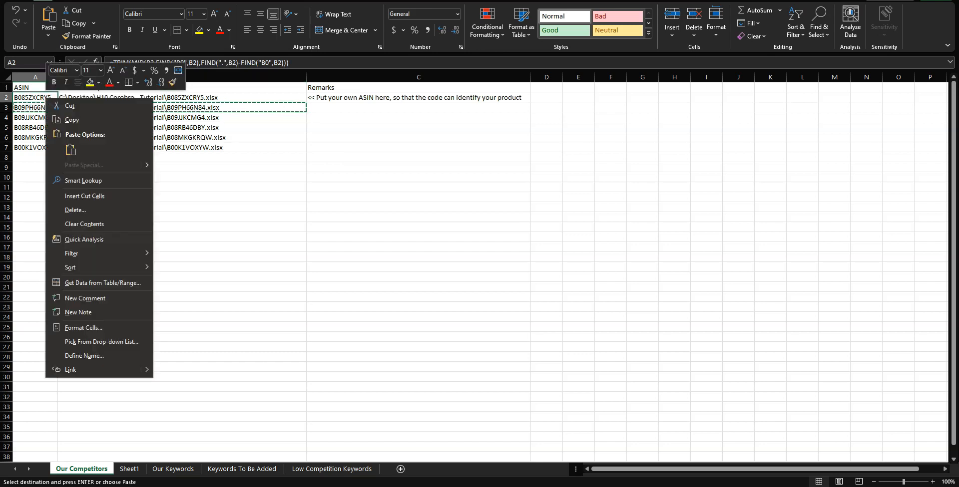
{"action": "left_click", "coordinate": [131, 200]}
{"action": "left_click", "coordinate": [204, 165]}
{"action": "left_click", "coordinate": [208, 97]}
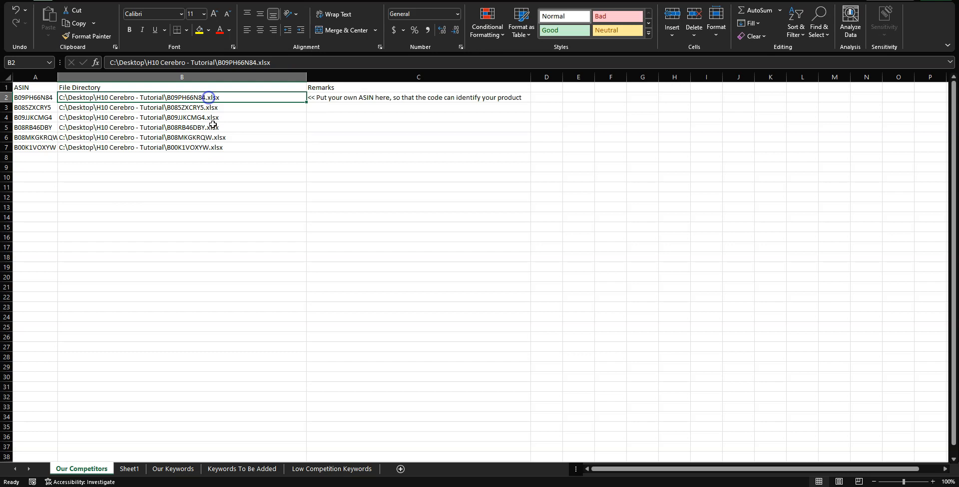
Check the own-product ASIN in A2 against the C2 remark and look over the existing data on Sheet1.
{"action": "left_click", "coordinate": [40, 97]}
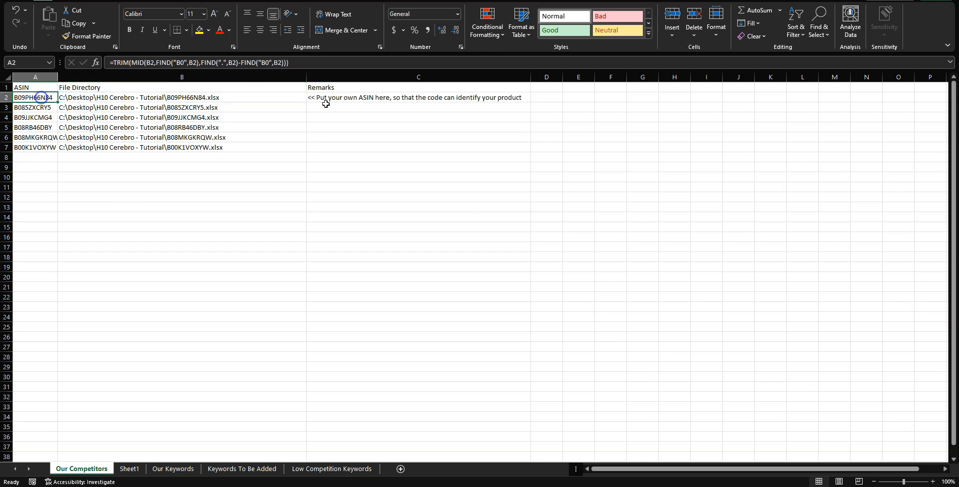
{"action": "left_click", "coordinate": [422, 101]}
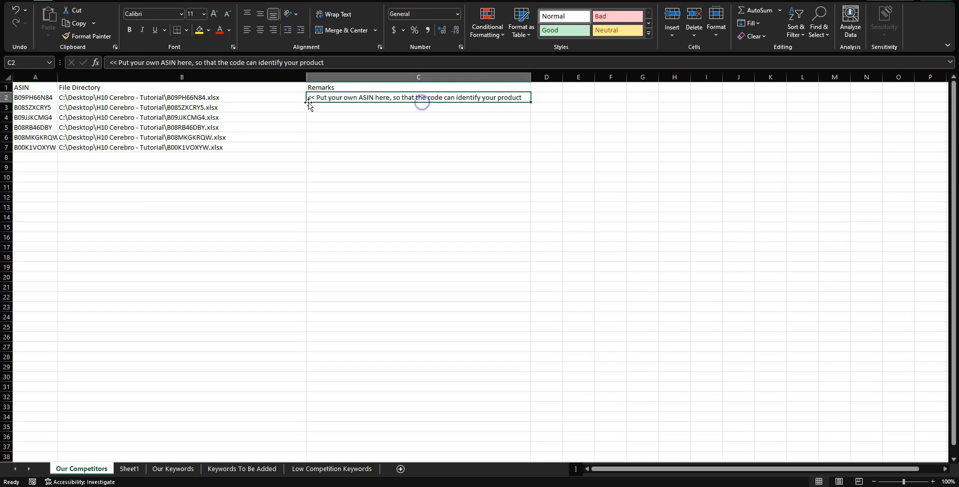
{"action": "left_click", "coordinate": [46, 98]}
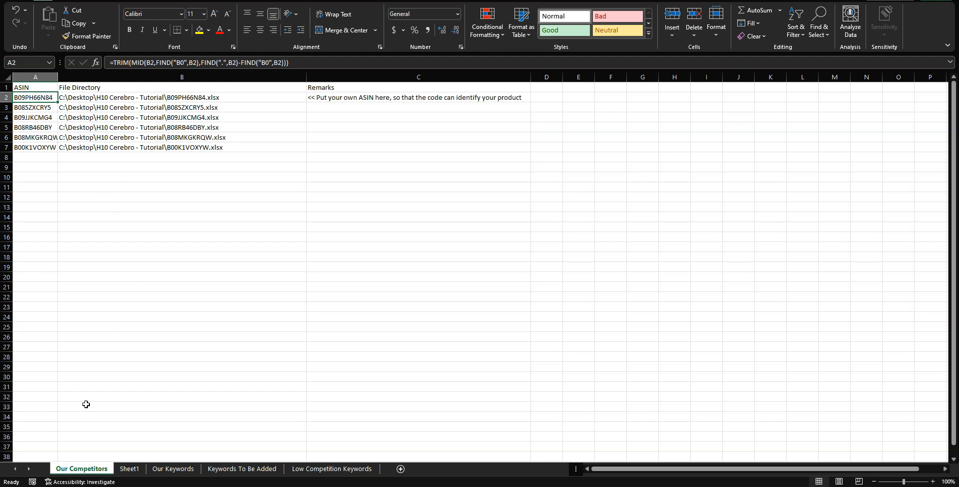
{"action": "left_click", "coordinate": [130, 470]}
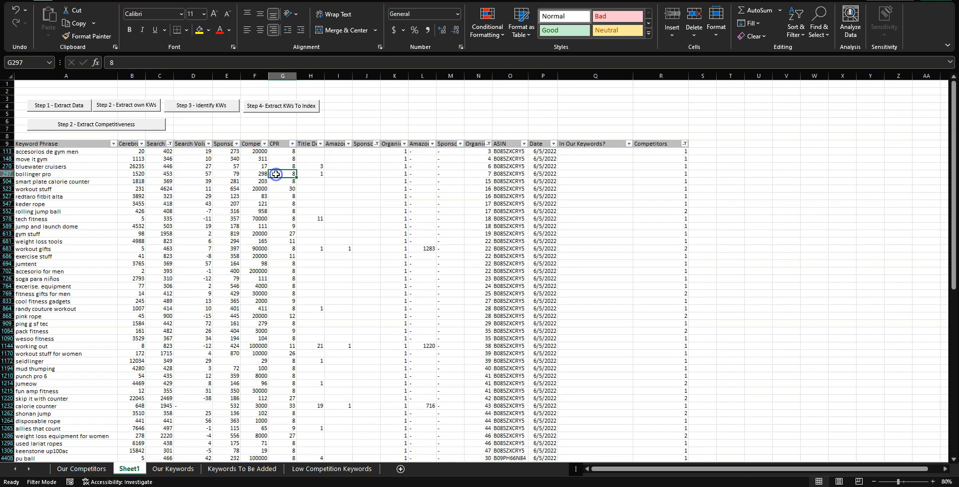
{"action": "left_click", "coordinate": [67, 92]}
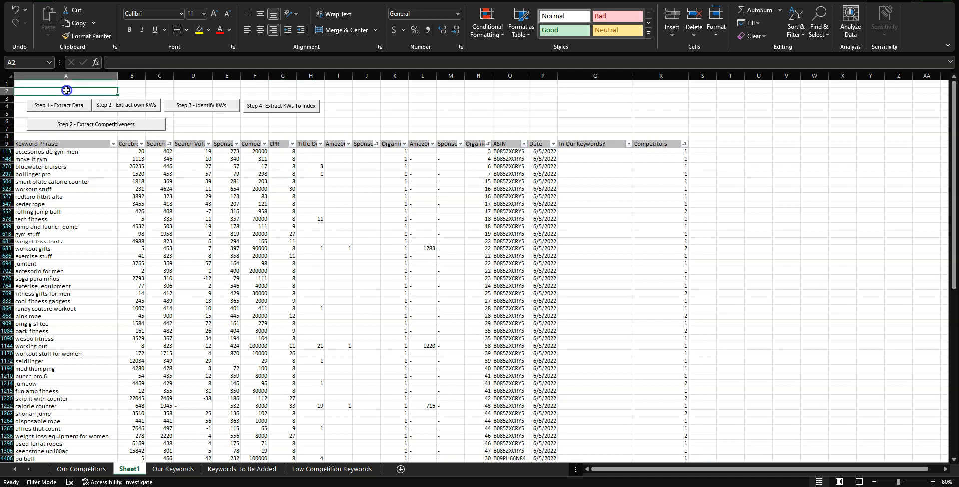
{"action": "left_click", "coordinate": [82, 469]}
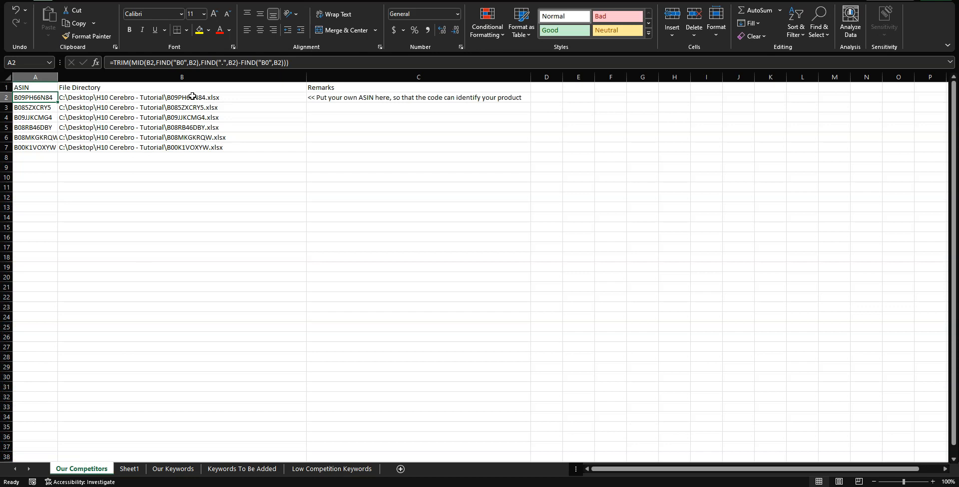
Run the Step 1 - Extract Data macro on Sheet1 to compile the keywords from the listed workbooks.
{"action": "left_click", "coordinate": [129, 469]}
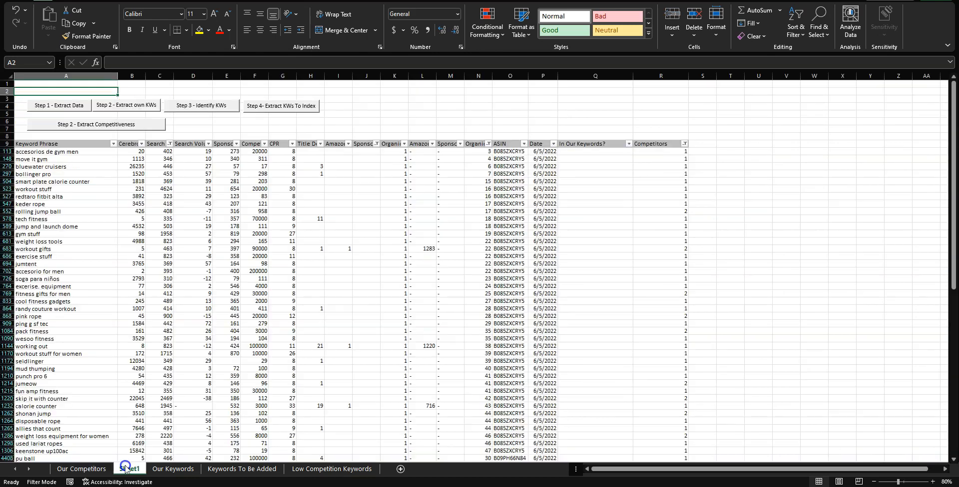
{"action": "left_click_drag", "start_coordinate": [74, 152], "coordinate": [667, 399]}
{"action": "left_click", "coordinate": [179, 122]}
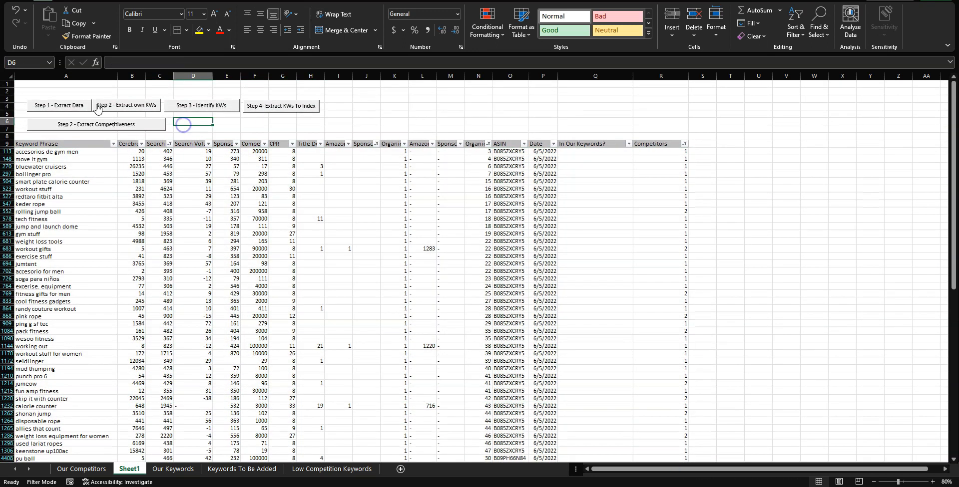
{"action": "left_click", "coordinate": [46, 93]}
{"action": "left_click", "coordinate": [47, 103]}
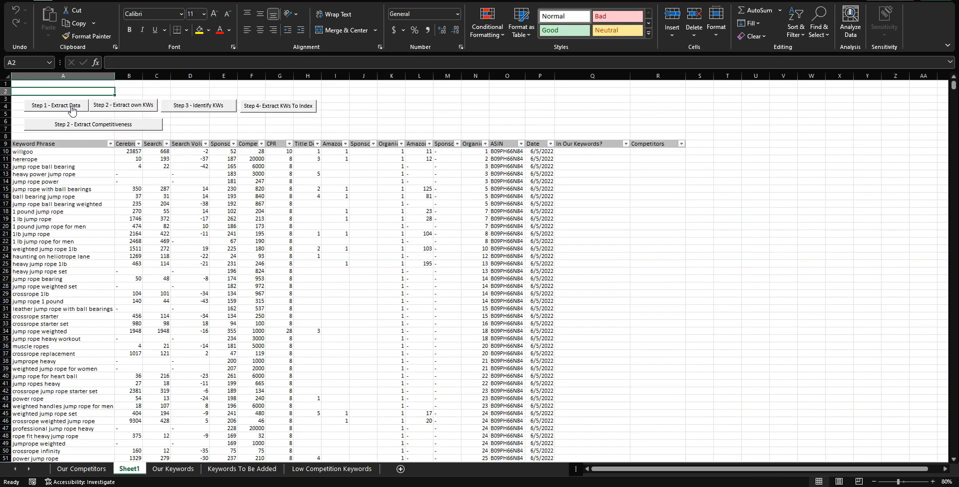
Inspect the extracted keywords and follow the ASIN column down to the last row and back to the header.
{"action": "left_click", "coordinate": [80, 197]}
{"action": "left_click", "coordinate": [80, 159]}
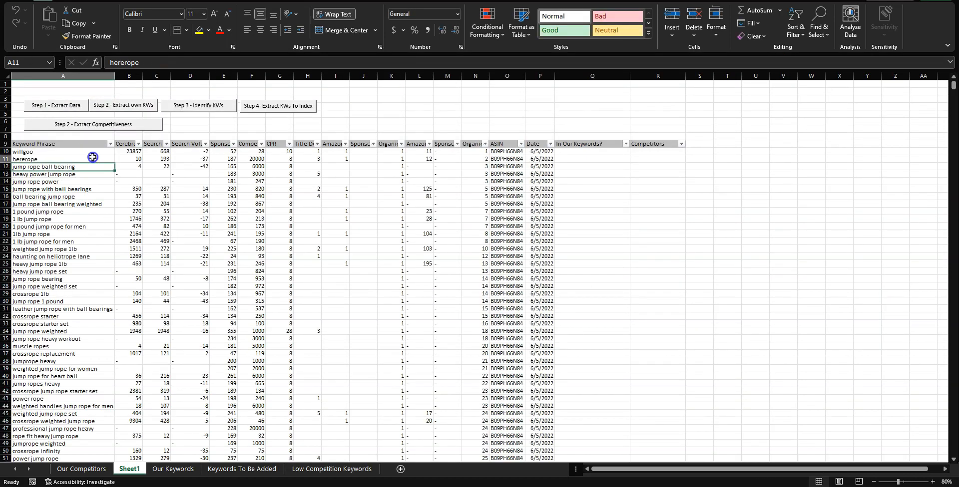
{"action": "left_click", "coordinate": [503, 152]}
{"action": "key", "text": "Down"}
{"action": "key", "text": "Down"}
{"action": "key", "text": "Down"}
{"action": "key", "text": "Down"}
{"action": "key", "text": "Down"}
{"action": "key", "text": "ctrl+Down"}
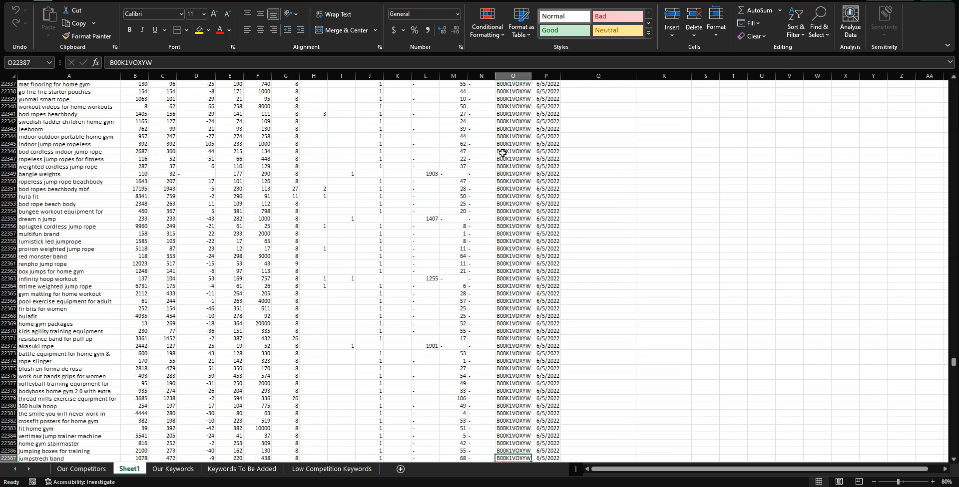
{"action": "key", "text": "Down"}
{"action": "key", "text": "Up"}
{"action": "key", "text": "ctrl+Up"}
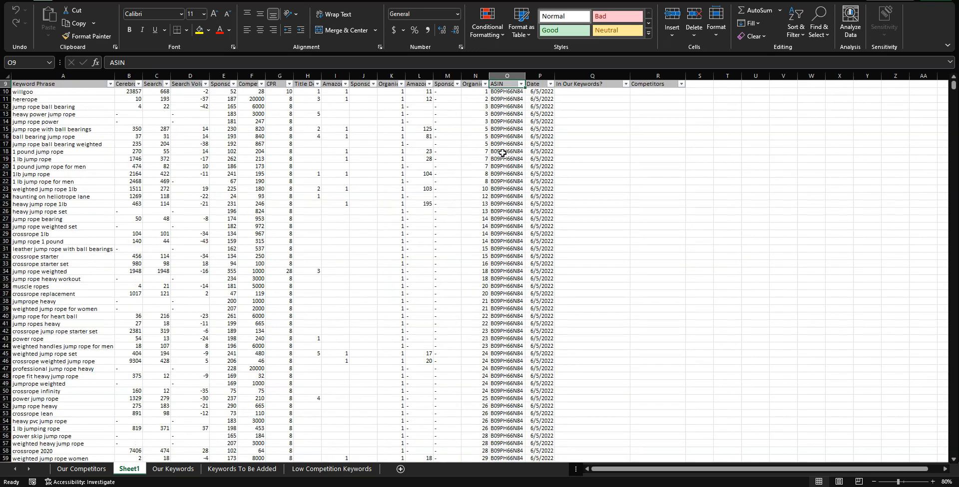
Check the list of distinct ASINs in the ASIN column's filter, leaving every ASIN selected.
{"action": "left_click", "coordinate": [521, 84]}
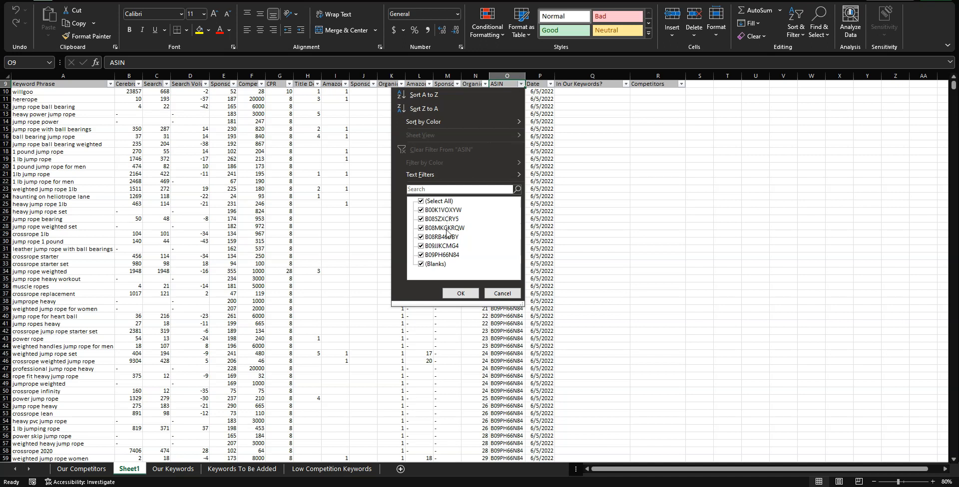
{"action": "left_click", "coordinate": [461, 293]}
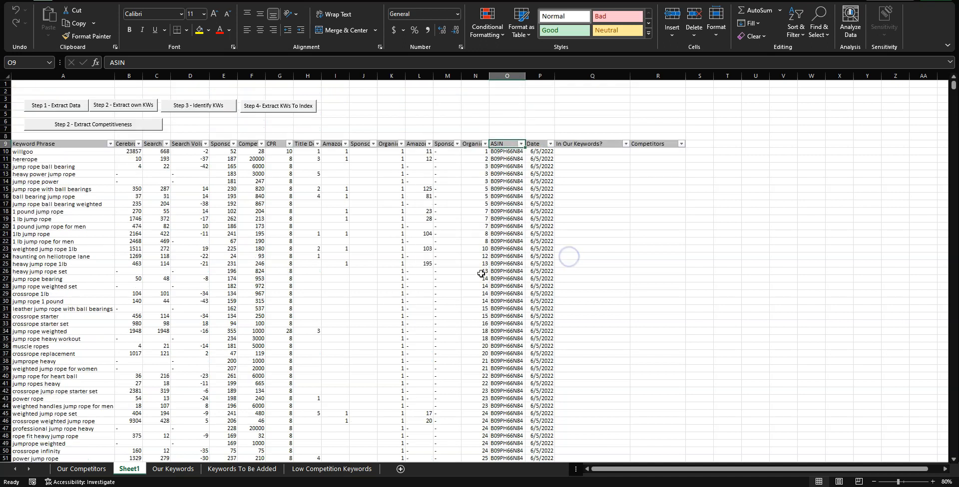
{"action": "left_click", "coordinate": [223, 115]}
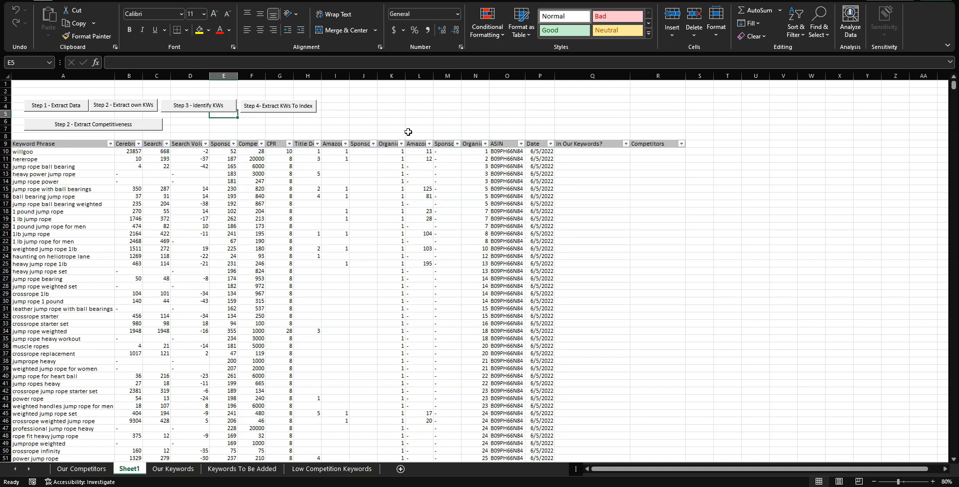
Review the own-product ASIN and path in row 2 of Our Competitors and return to the macros on Sheet1.
{"action": "left_click", "coordinate": [82, 469]}
{"action": "left_click_drag", "start_coordinate": [184, 99], "coordinate": [93, 87]}
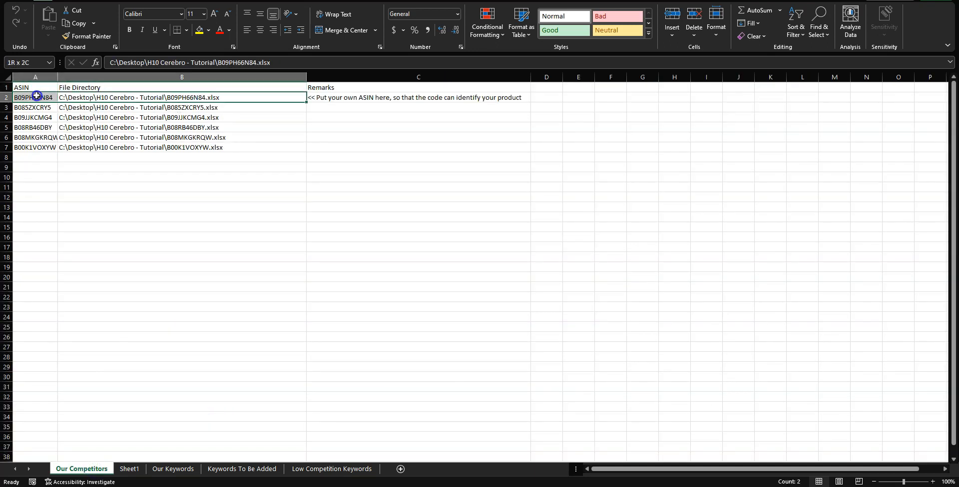
{"action": "left_click", "coordinate": [167, 278]}
{"action": "left_click", "coordinate": [129, 469]}
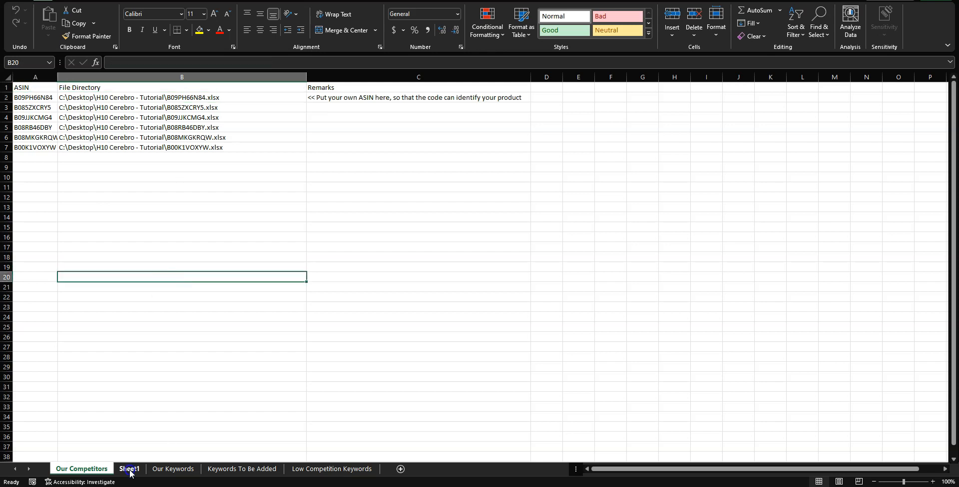
{"action": "left_click", "coordinate": [193, 253]}
{"action": "left_click", "coordinate": [186, 136]}
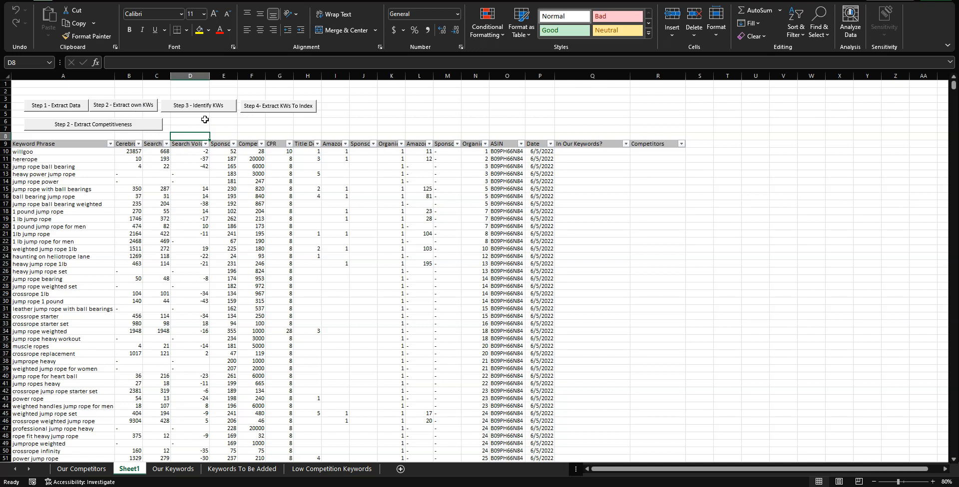
Recheck the ASIN list on Our Competitors and run the Step 2 - Extract own KWs macro on Sheet1.
{"action": "left_click", "coordinate": [96, 469]}
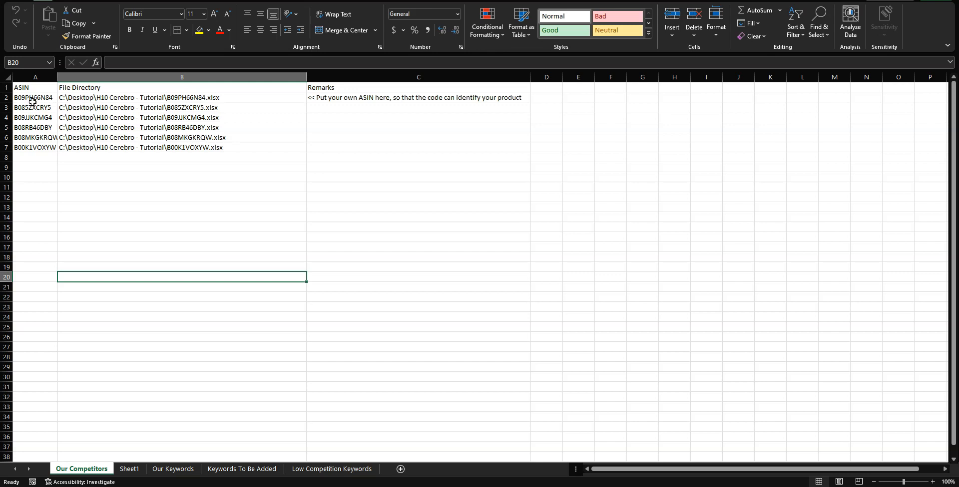
{"action": "left_click", "coordinate": [129, 469]}
{"action": "left_click", "coordinate": [156, 110]}
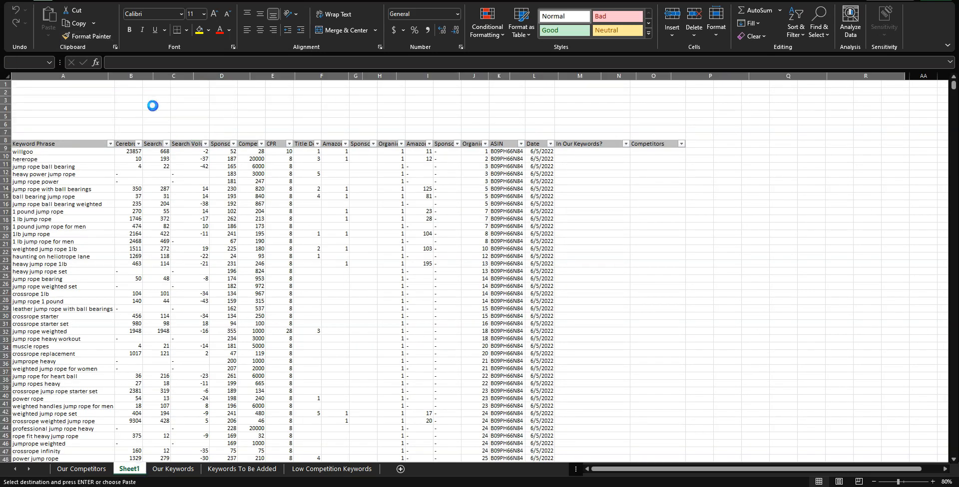
Check which ASIN is selected in the ASIN column's filter on Sheet1.
{"action": "left_click", "coordinate": [508, 166]}
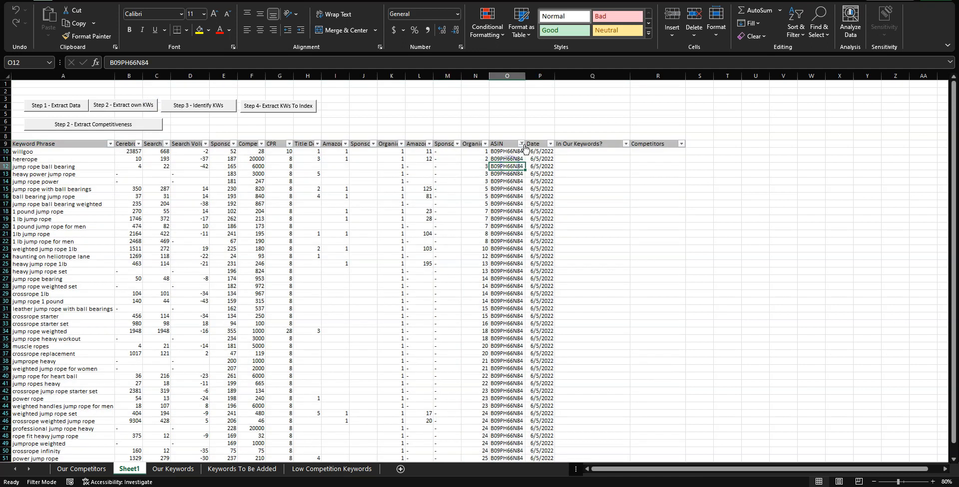
{"action": "left_click", "coordinate": [521, 144]}
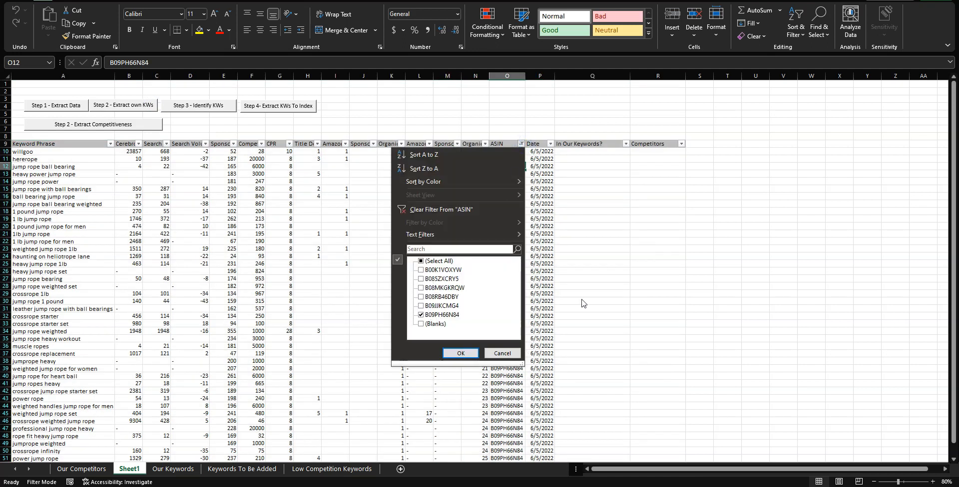
{"action": "left_click", "coordinate": [581, 300]}
{"action": "left_click", "coordinate": [507, 152]}
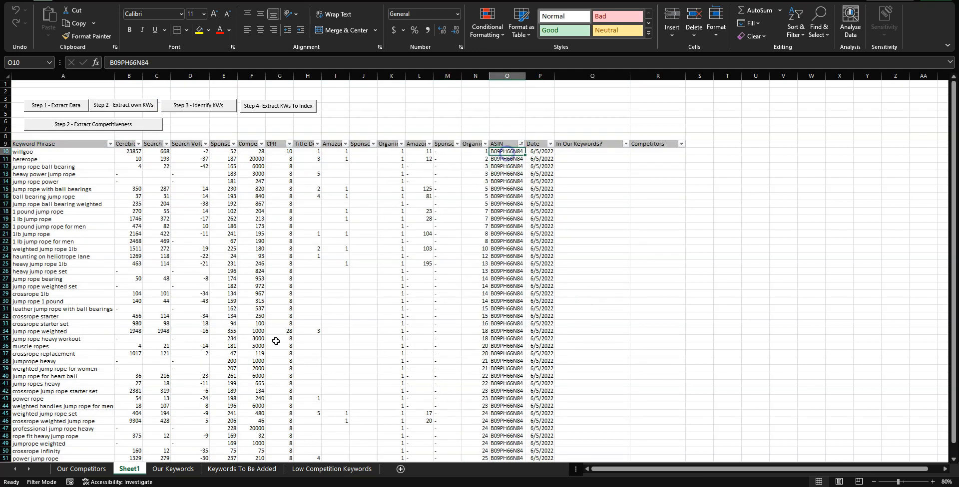
Examine the extracted keywords on the Our Keywords sheet and compare them with the filtered list on Sheet1.
{"action": "left_click", "coordinate": [170, 469]}
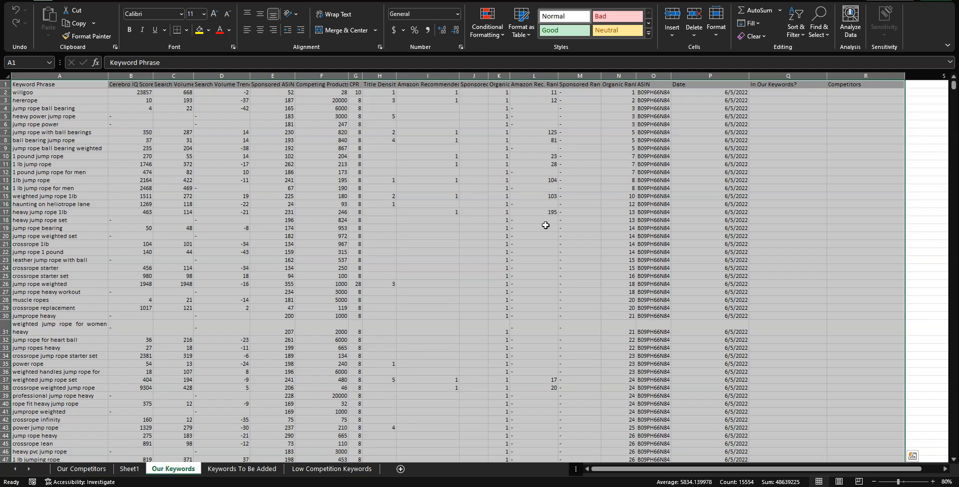
{"action": "left_click", "coordinate": [602, 227]}
{"action": "left_click_drag", "start_coordinate": [52, 92], "coordinate": [71, 398]}
{"action": "left_click", "coordinate": [165, 317]}
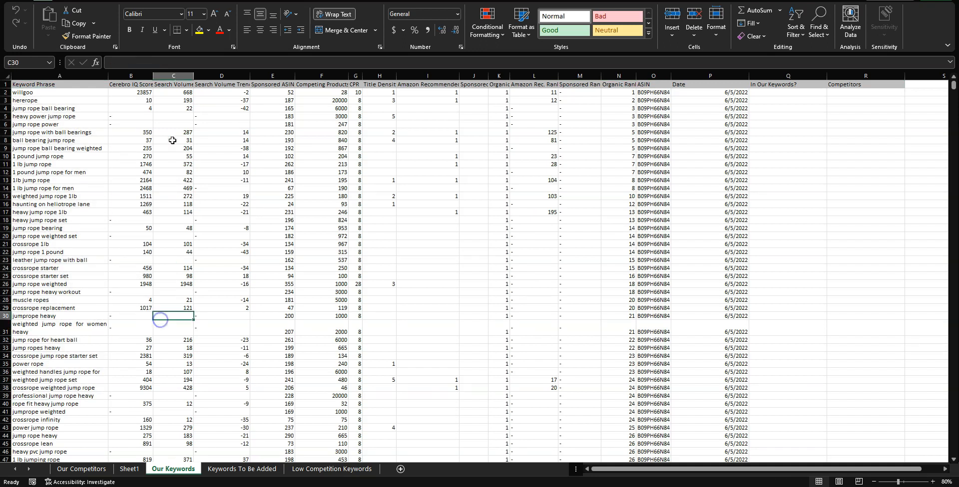
{"action": "left_click", "coordinate": [70, 93]}
{"action": "left_click", "coordinate": [130, 469]}
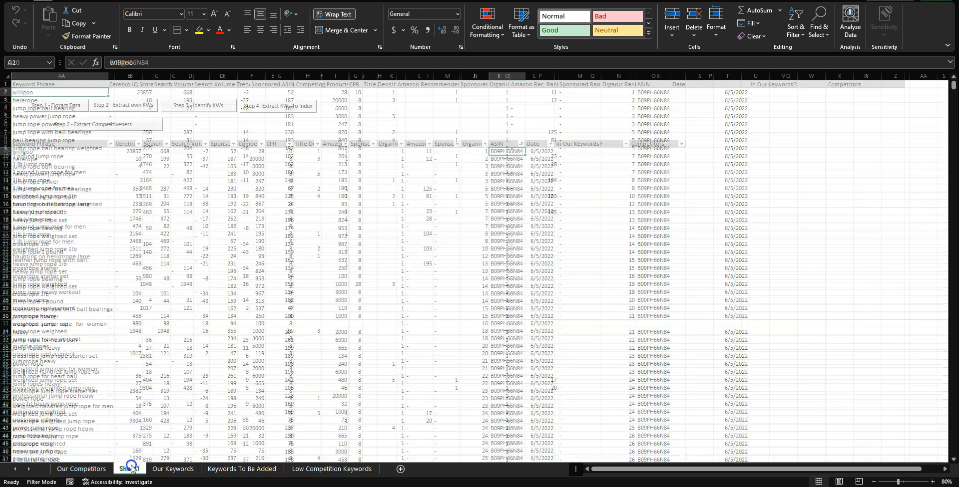
{"action": "left_click", "coordinate": [605, 236]}
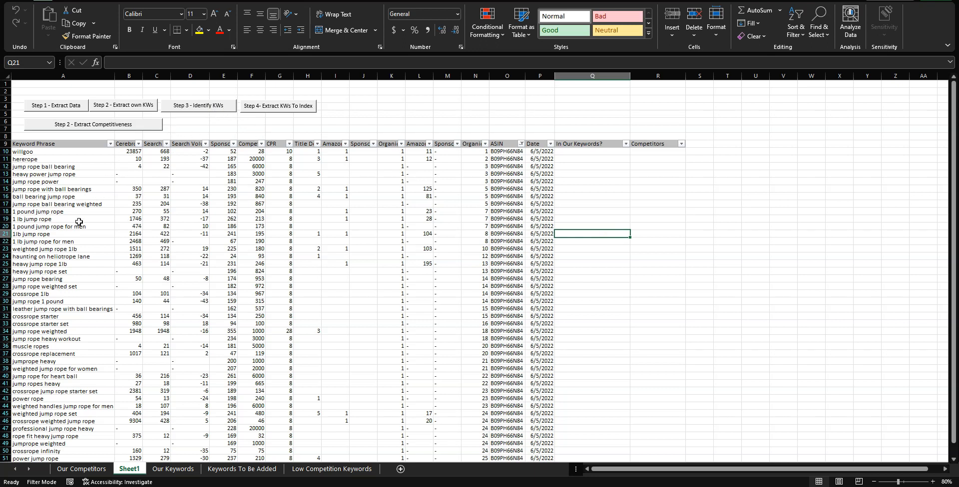
{"action": "left_click", "coordinate": [173, 469]}
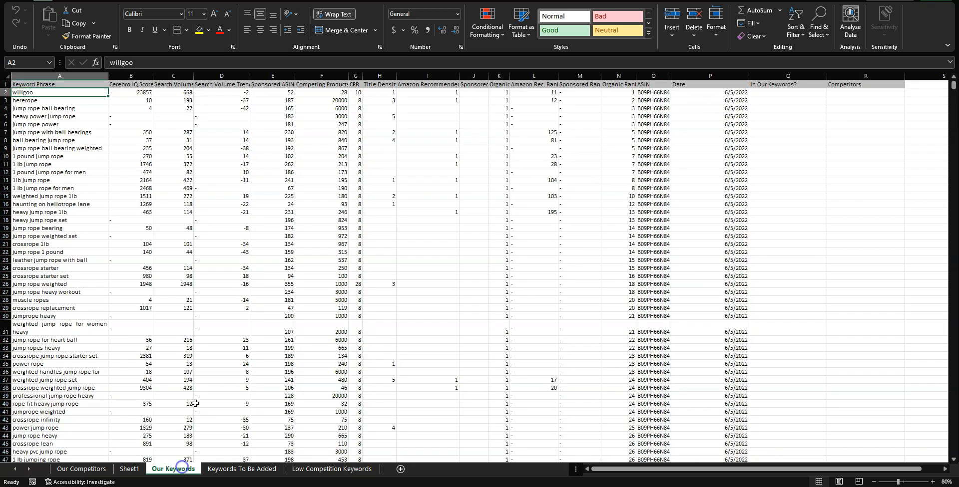
Return to Sheet1 and run the Step 3 - Identify KWs macro.
{"action": "left_click", "coordinate": [136, 469]}
{"action": "left_click", "coordinate": [589, 153]}
{"action": "left_click", "coordinate": [130, 469]}
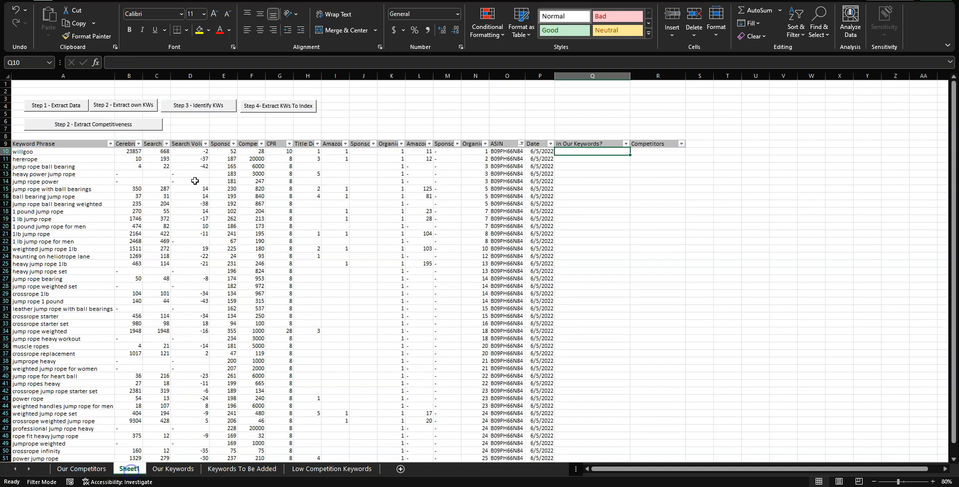
{"action": "left_click", "coordinate": [210, 109]}
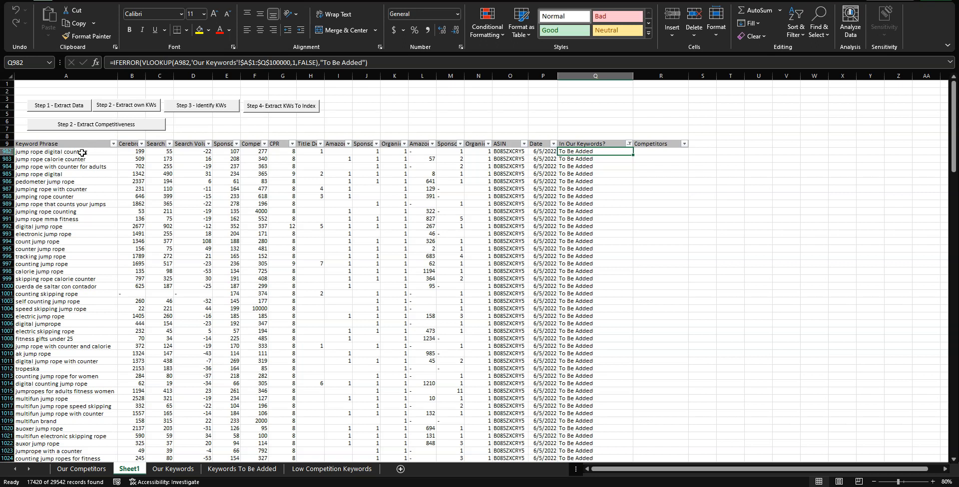
Check the Our Keywords list against the first filtered keyword phrase and its In Our Keywords? lookup formula on Sheet1.
{"action": "left_click", "coordinate": [187, 471]}
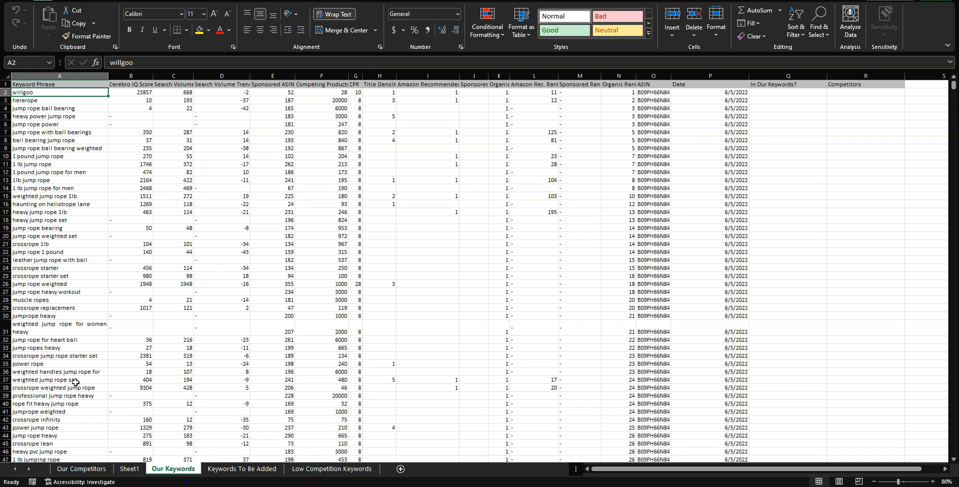
{"action": "left_click", "coordinate": [130, 468]}
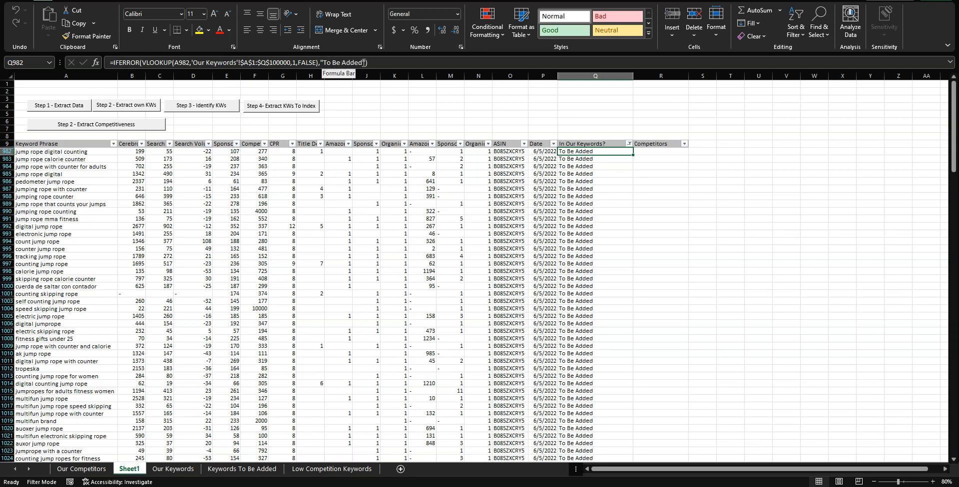
{"action": "left_click", "coordinate": [102, 152]}
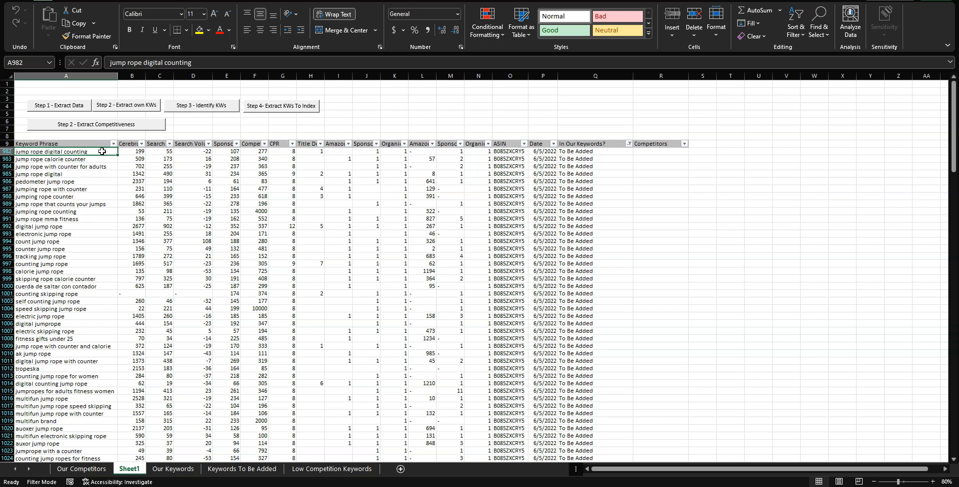
{"action": "left_click", "coordinate": [578, 151]}
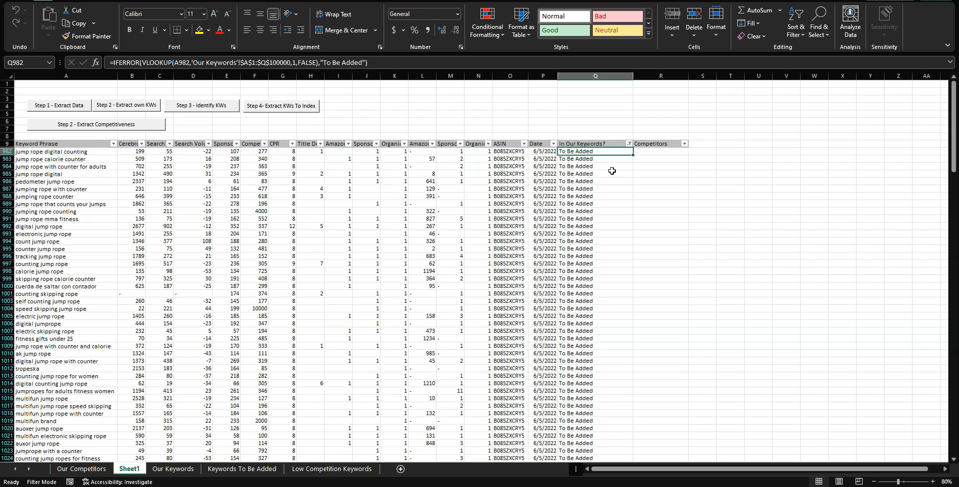
Look through the In Our Keywords? column's filter values to find which one is selected.
{"action": "left_click", "coordinate": [628, 144]}
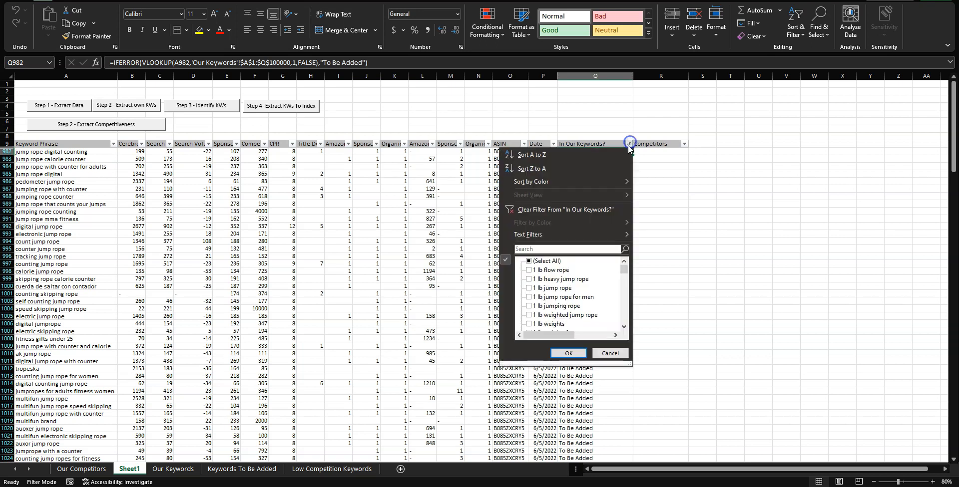
{"action": "scroll", "coordinate": [561, 278], "scroll_direction": "down", "scroll_amount": 15}
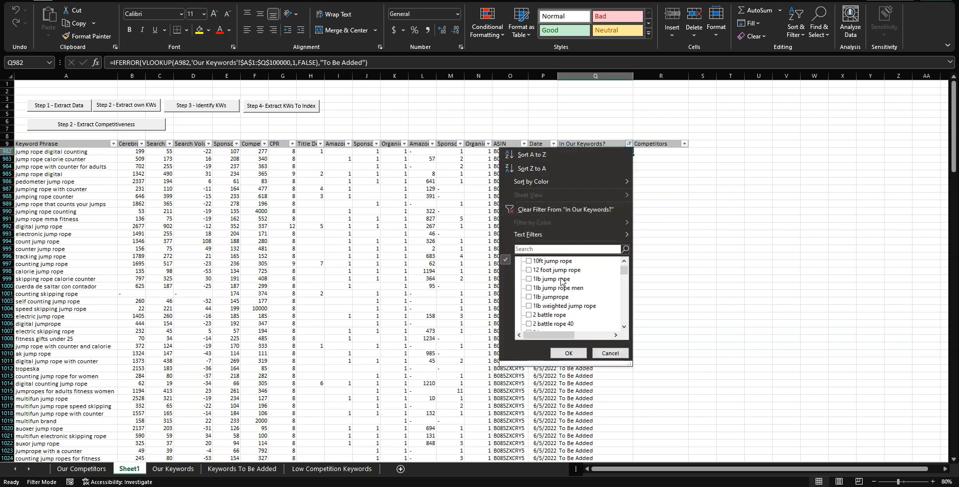
{"action": "left_click_drag", "start_coordinate": [624, 270], "coordinate": [595, 314]}
{"action": "scroll", "coordinate": [595, 314], "scroll_direction": "up", "scroll_amount": 20}
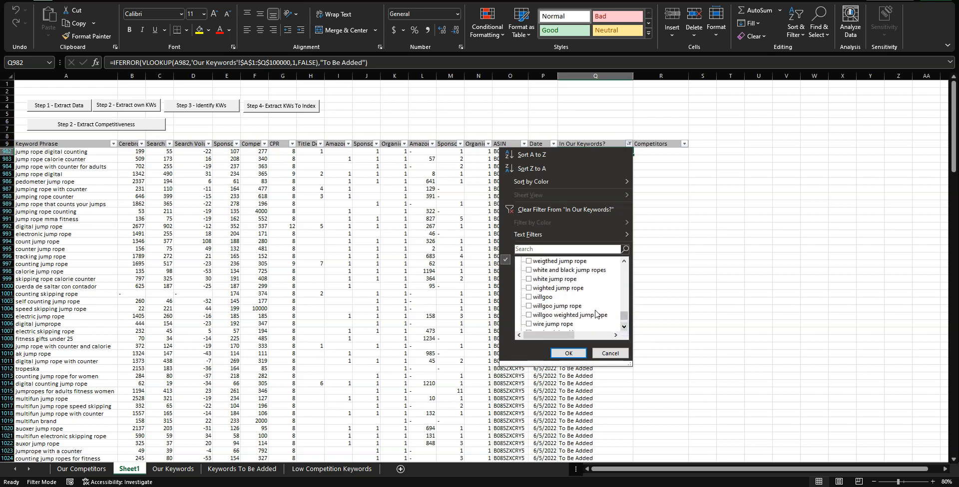
{"action": "scroll", "coordinate": [572, 272], "scroll_direction": "up", "scroll_amount": 10}
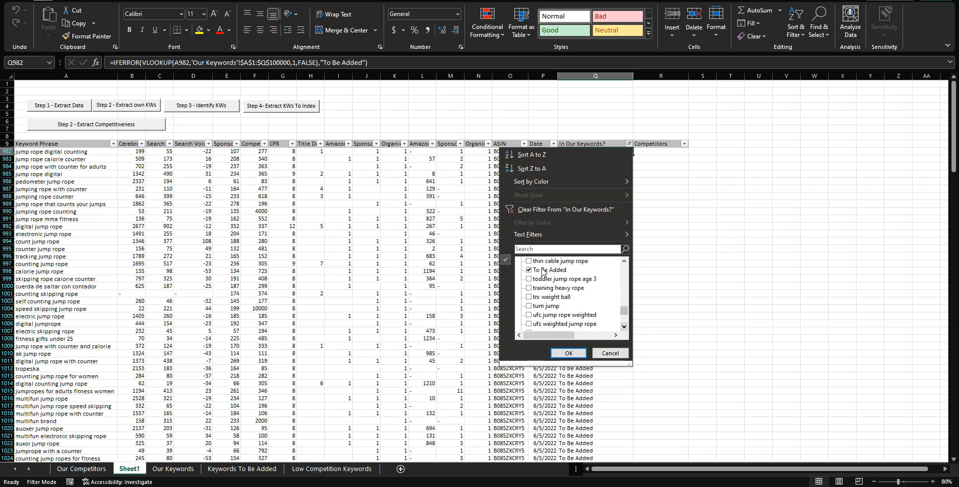
{"action": "left_click", "coordinate": [569, 353]}
{"action": "left_click", "coordinate": [654, 249]}
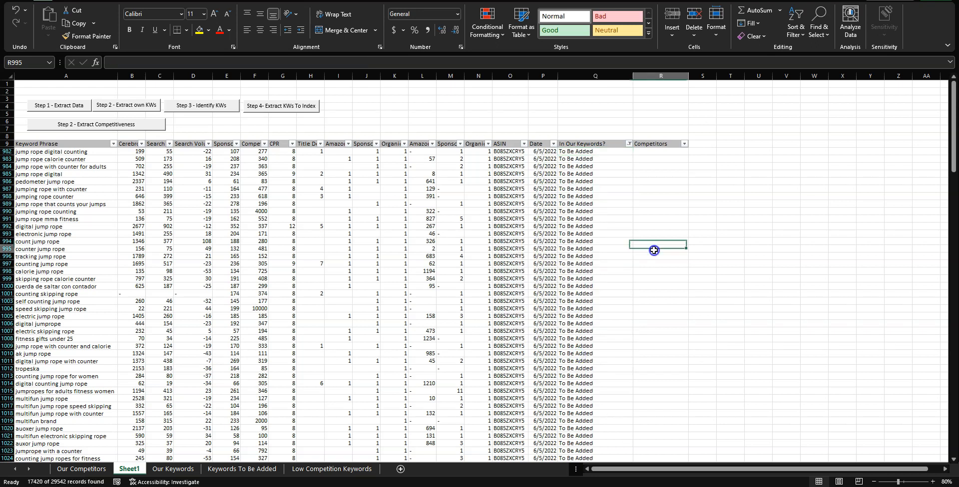
Show all values in the In Our Keywords? column and compare row 10's lookup result with its keyword phrase.
{"action": "left_click", "coordinate": [628, 144]}
{"action": "left_click", "coordinate": [528, 260]}
{"action": "left_click", "coordinate": [569, 353]}
{"action": "left_click", "coordinate": [577, 157]}
{"action": "left_click", "coordinate": [577, 151]}
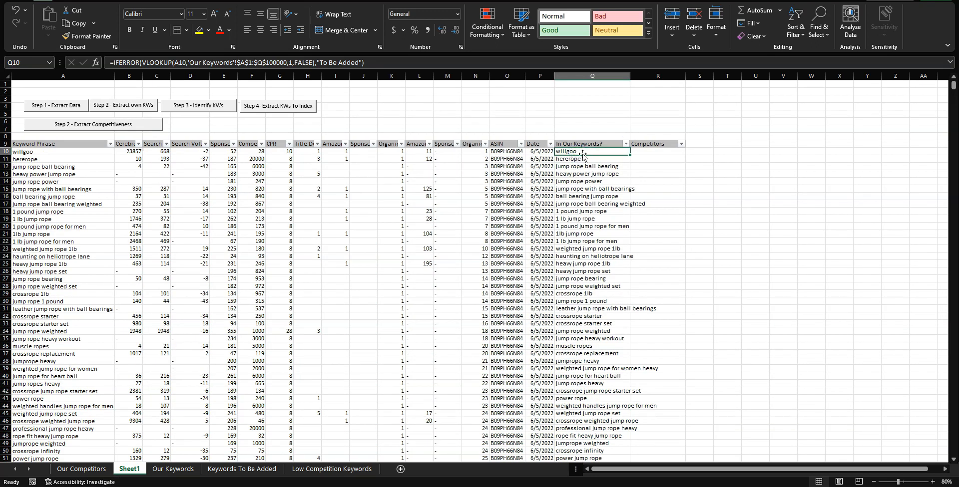
{"action": "left_click", "coordinate": [69, 154]}
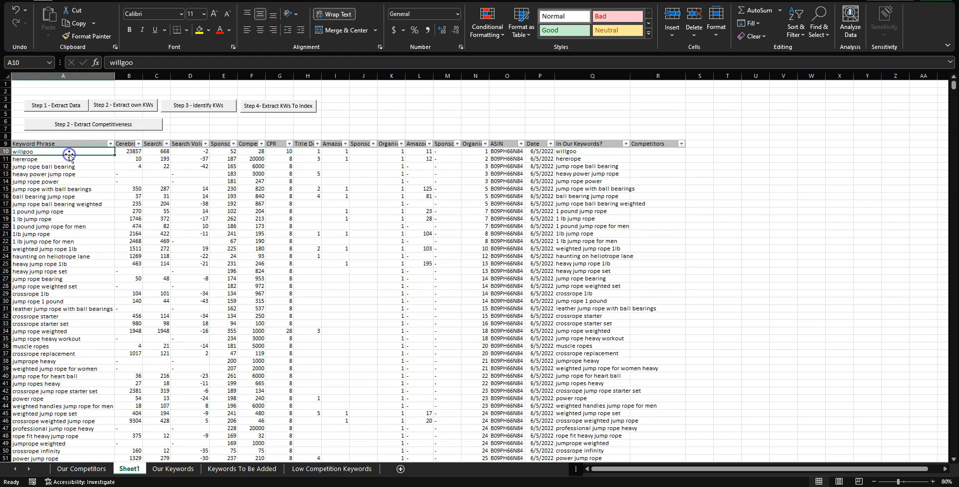
{"action": "left_click", "coordinate": [567, 155]}
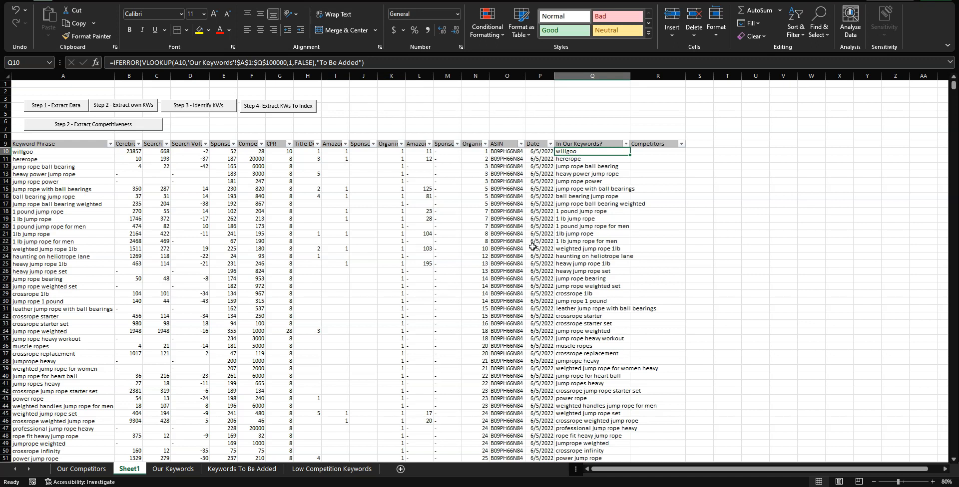
Search the Our Keywords sheet for all occurrences of willgoo and return to Sheet1.
{"action": "key", "text": "ctrl+c"}
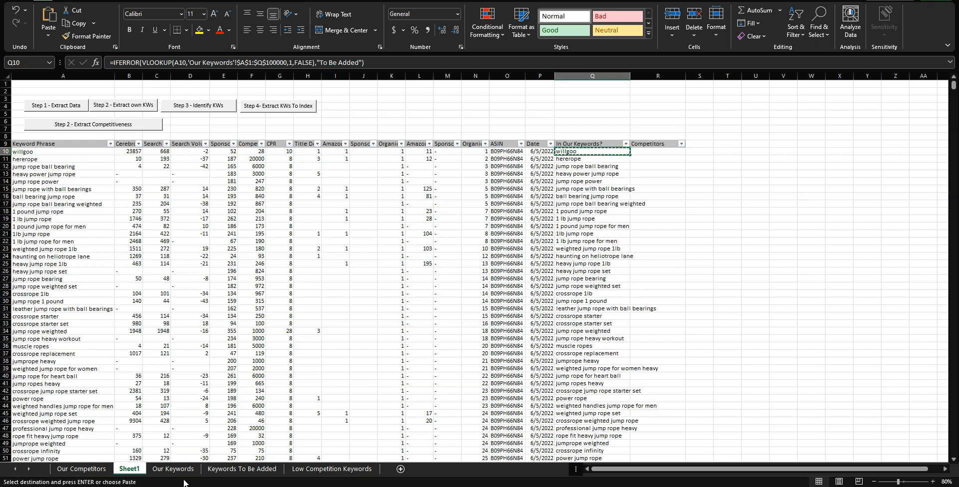
{"action": "left_click", "coordinate": [184, 471]}
{"action": "left_click", "coordinate": [272, 220]}
{"action": "key", "text": "ctrl+f"}
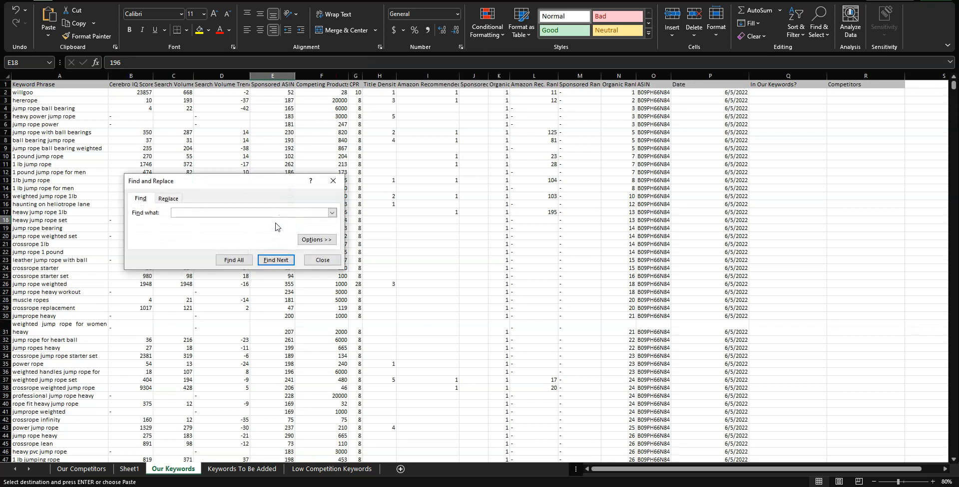
{"action": "left_click", "coordinate": [258, 261]}
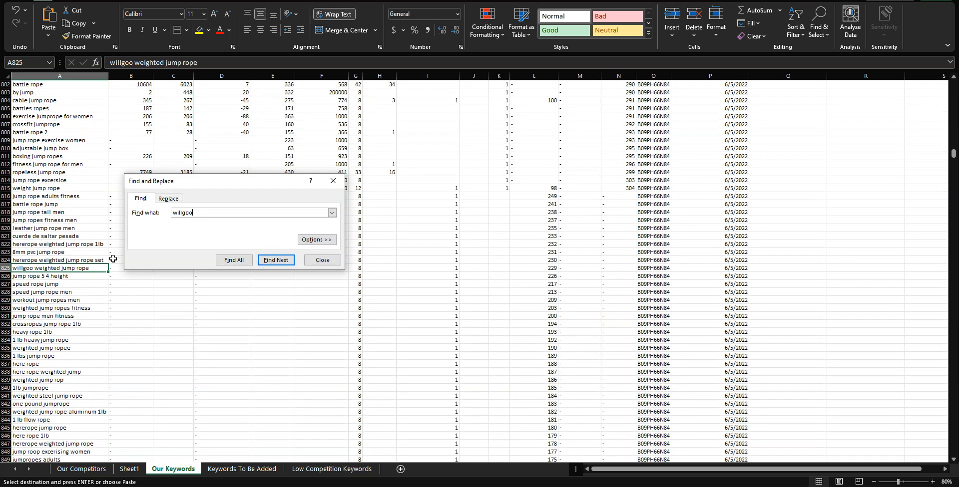
{"action": "left_click", "coordinate": [234, 261]}
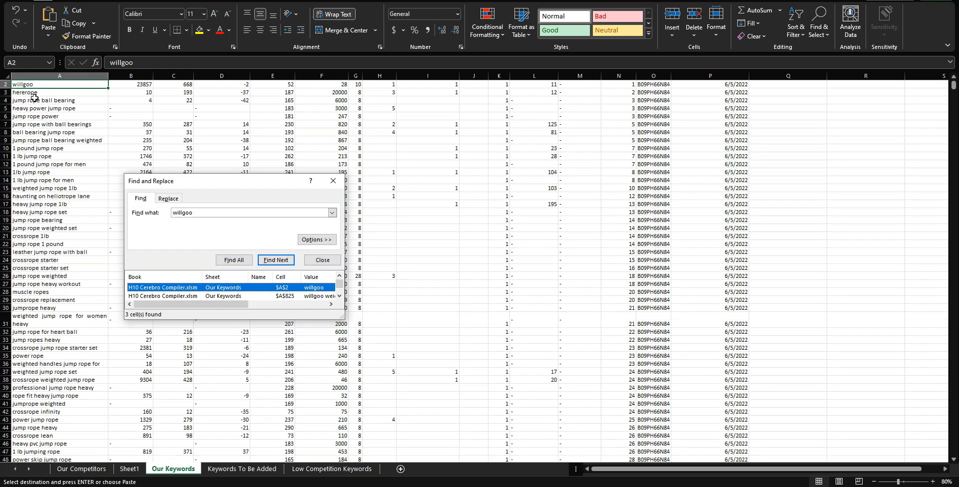
{"action": "left_click", "coordinate": [322, 259]}
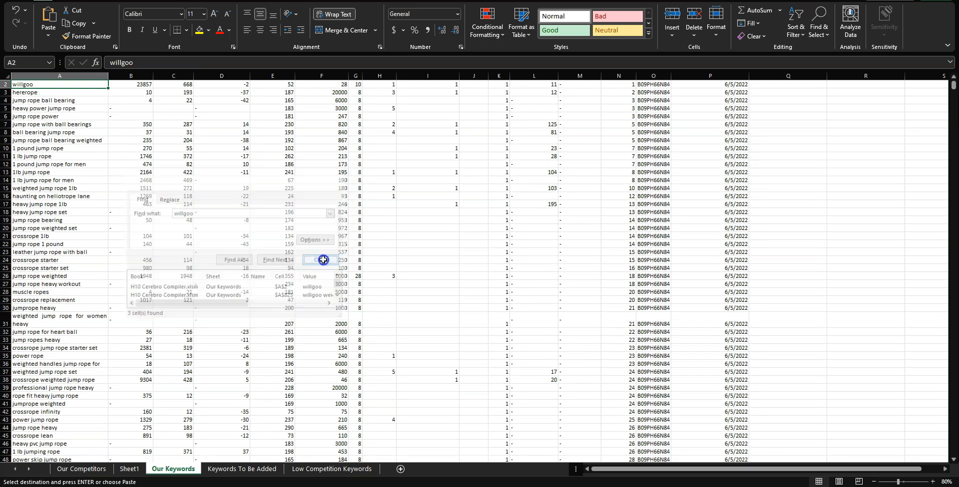
{"action": "left_click", "coordinate": [129, 469]}
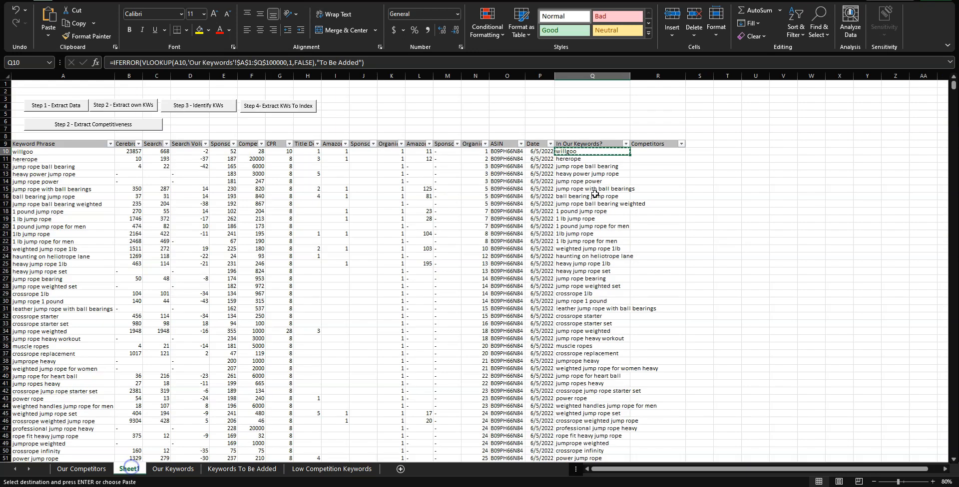
Filter the In Our Keywords? column on Sheet1 to show only To Be Added and select the first result.
{"action": "left_click", "coordinate": [625, 145]}
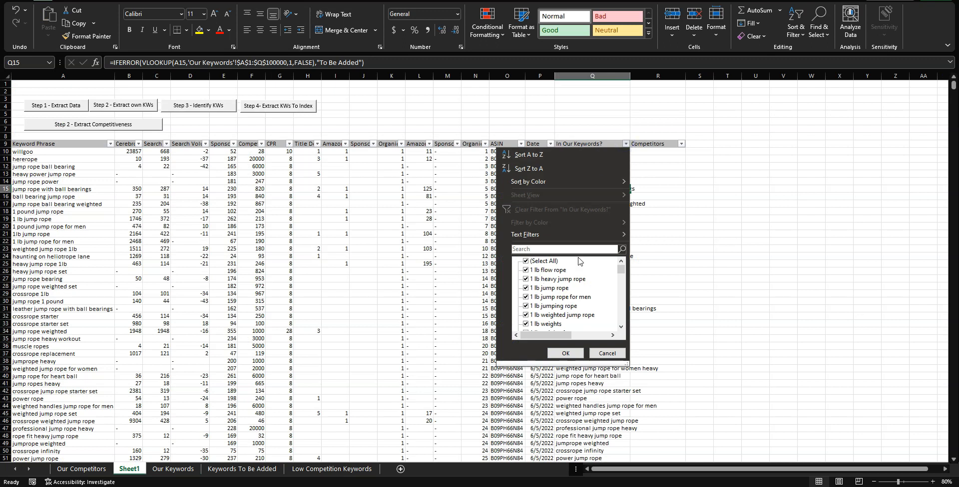
{"action": "left_click", "coordinate": [534, 261]}
{"action": "left_click", "coordinate": [548, 250]}
{"action": "type", "text": "to"}
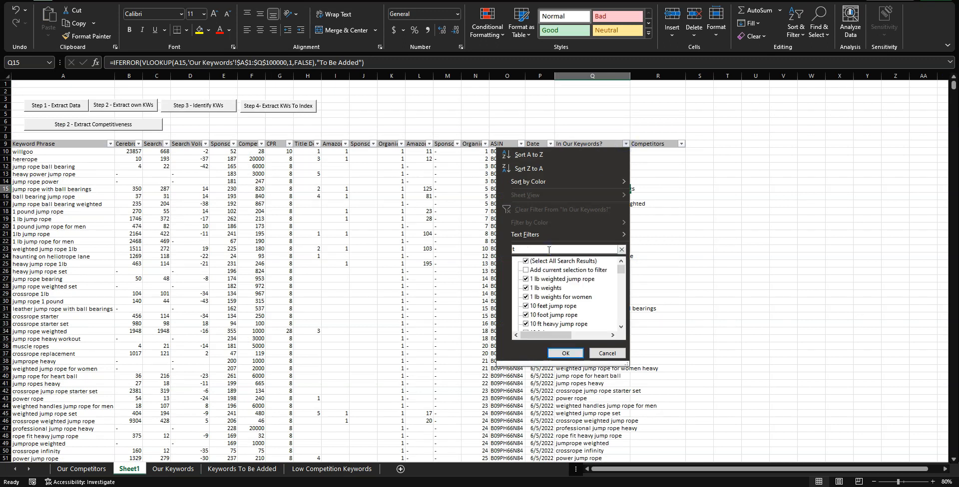
{"action": "left_click", "coordinate": [525, 261]}
{"action": "left_click", "coordinate": [525, 324]}
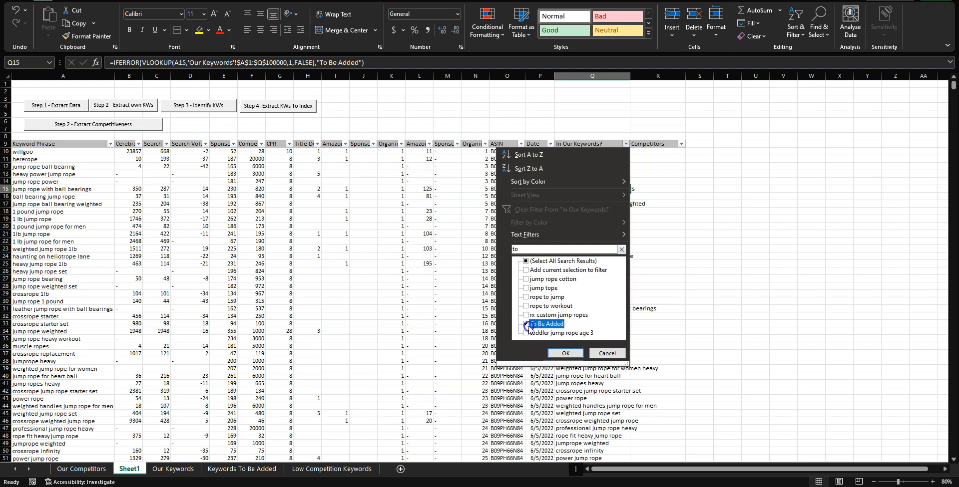
{"action": "left_click", "coordinate": [564, 353]}
{"action": "left_click", "coordinate": [584, 152]}
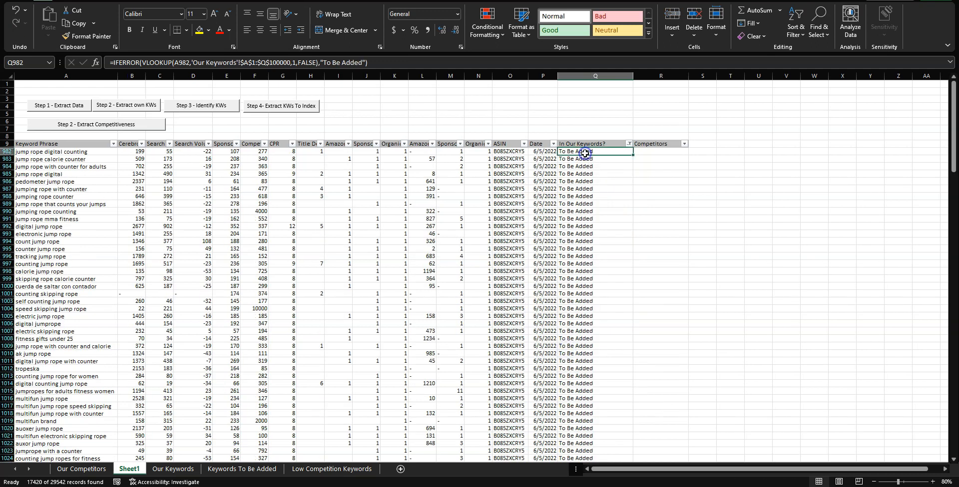
Recheck Our Keywords, then run Sheet1's Step 4- Extract KWs To Index macro, replacing the existing Keyword Research - 05-Jun-22.xls and accepting the compatibility changes.
{"action": "left_click", "coordinate": [171, 470]}
{"action": "left_click", "coordinate": [129, 469]}
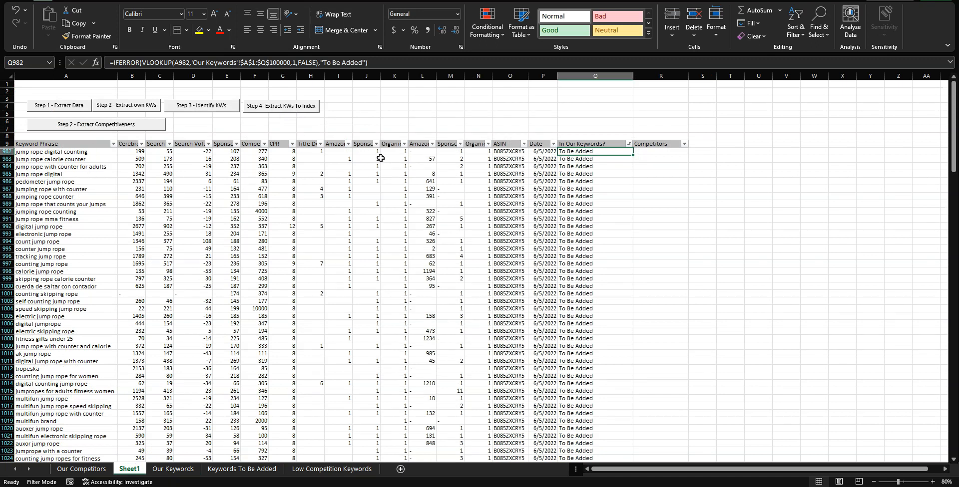
{"action": "left_click", "coordinate": [276, 106]}
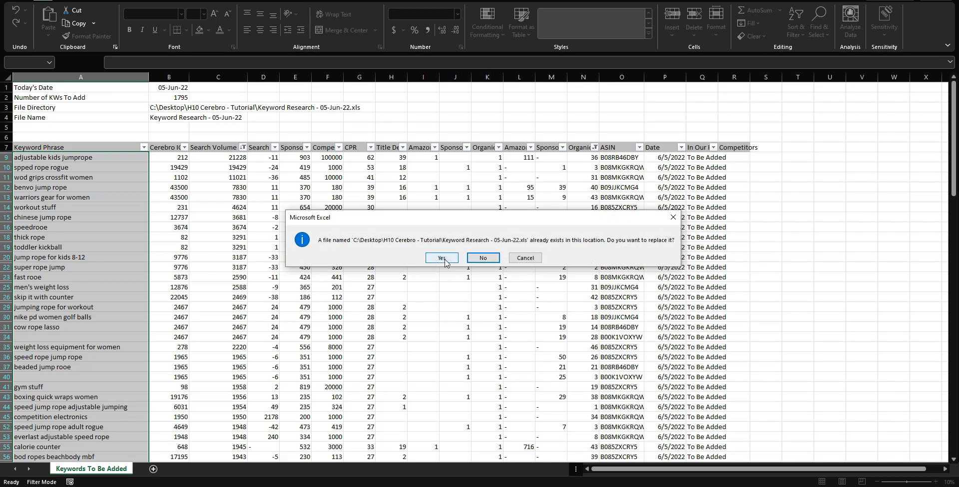
{"action": "left_click", "coordinate": [442, 258]}
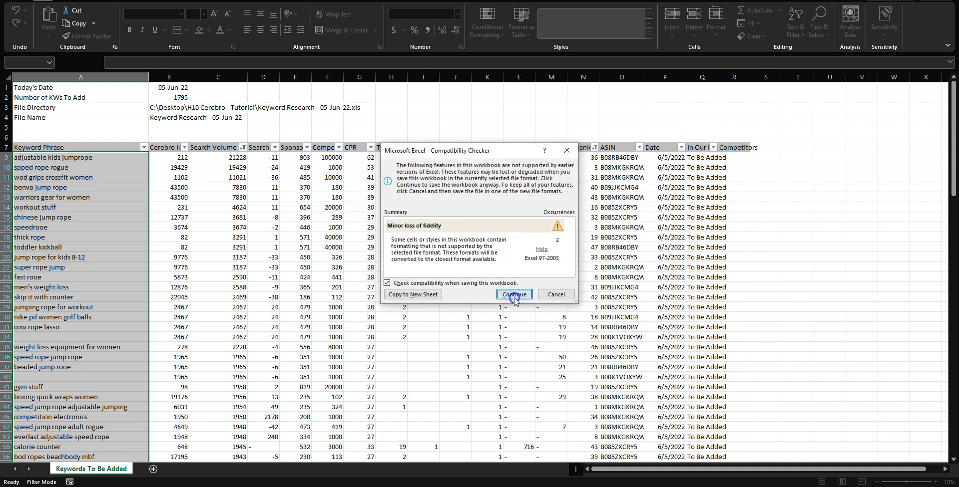
{"action": "left_click", "coordinate": [509, 295]}
Examine the first rows of extracted keywords on the Keywords To Be Added sheet.
{"action": "left_click", "coordinate": [221, 247]}
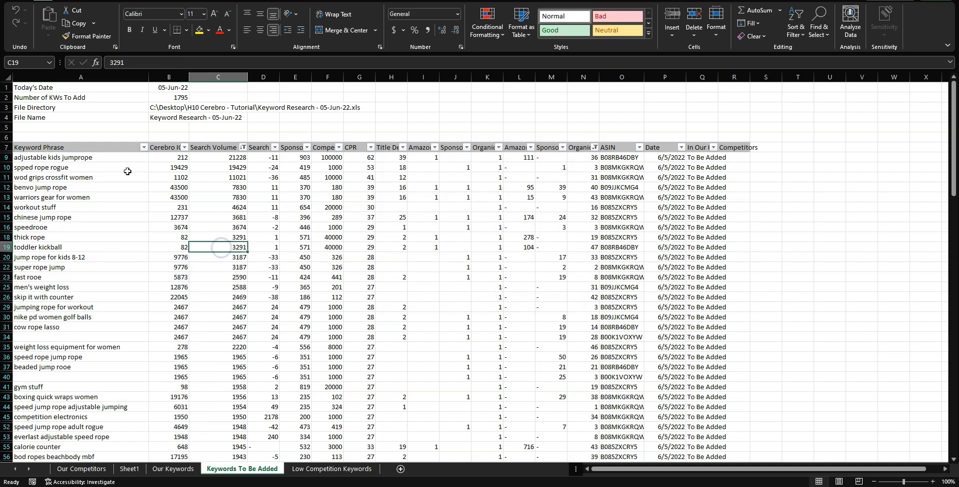
{"action": "left_click", "coordinate": [81, 160]}
{"action": "left_click_drag", "start_coordinate": [81, 159], "coordinate": [674, 267]}
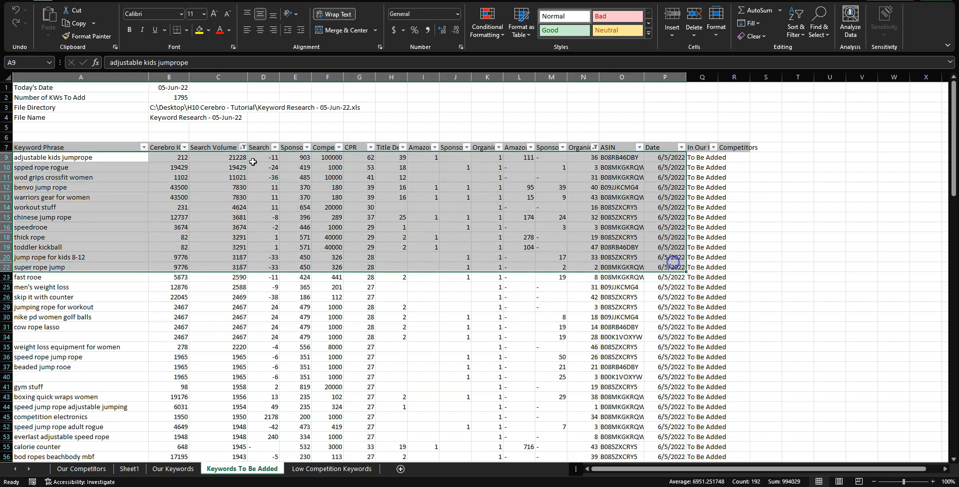
Compare the path in the File Directory formula with the H10 Cerebro - Tutorial folder's path in File Explorer.
{"action": "left_click", "coordinate": [165, 106]}
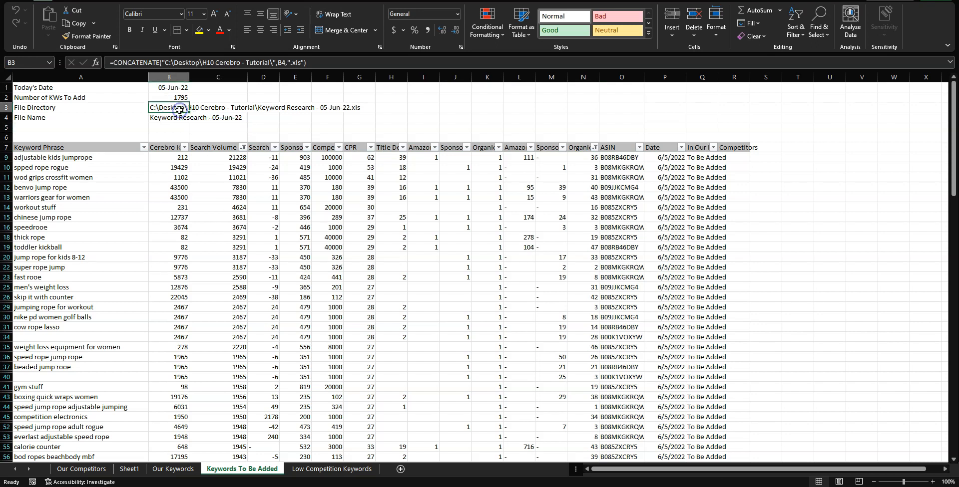
{"action": "key", "text": "alt+Tab"}
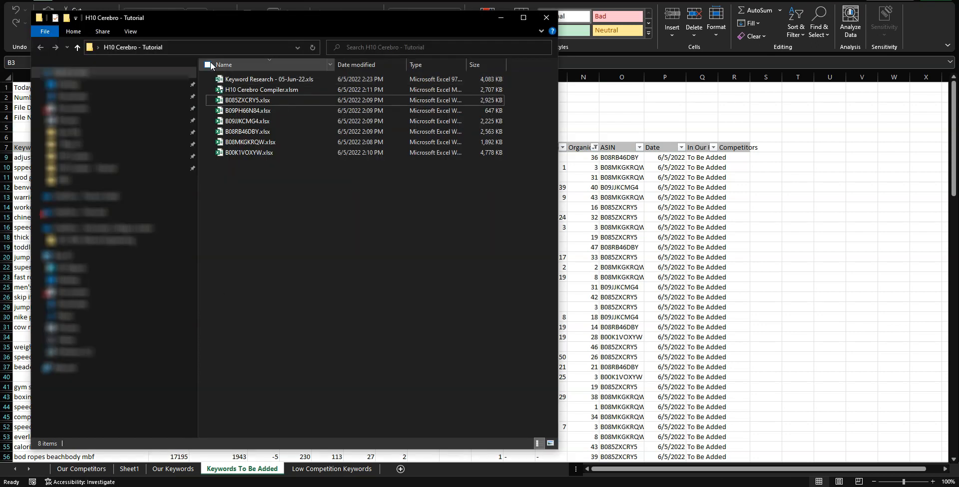
{"action": "left_click", "coordinate": [223, 47]}
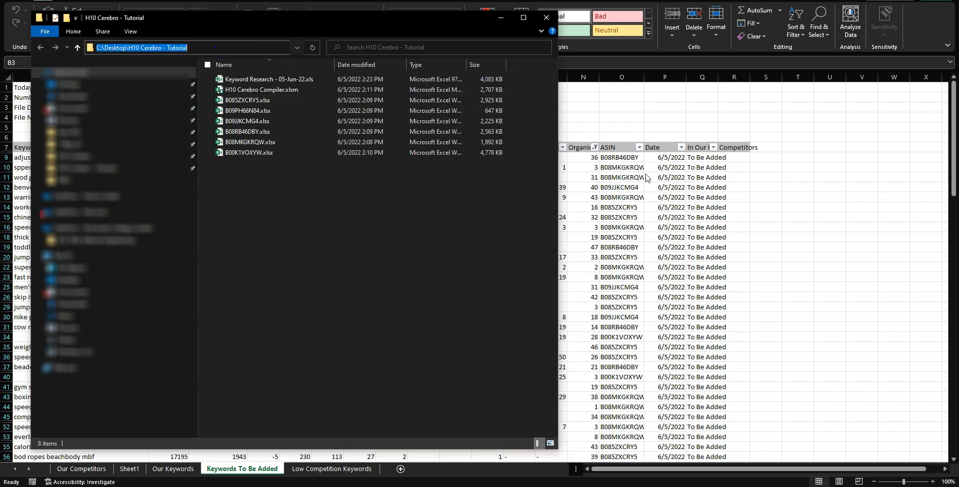
{"action": "key", "text": "alt+Tab"}
{"action": "left_click_drag", "start_coordinate": [273, 62], "coordinate": [168, 63]}
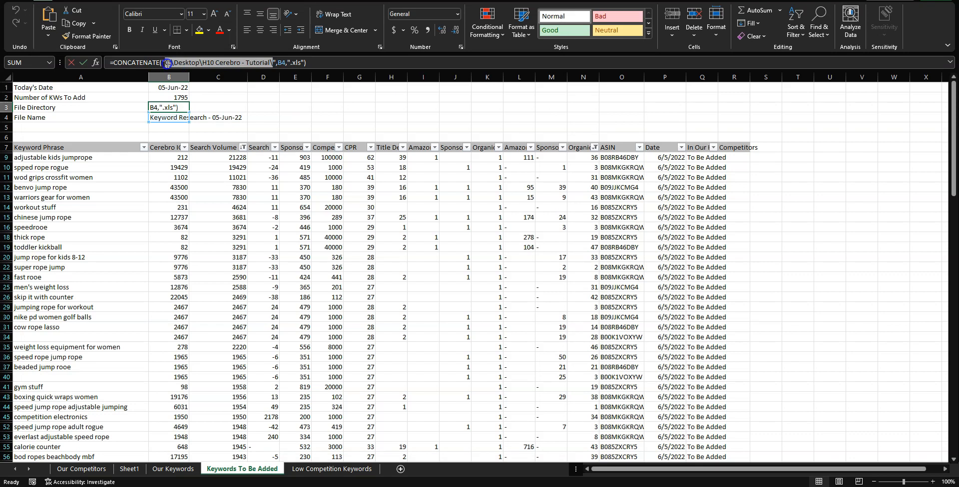
{"action": "key", "text": "Escape"}
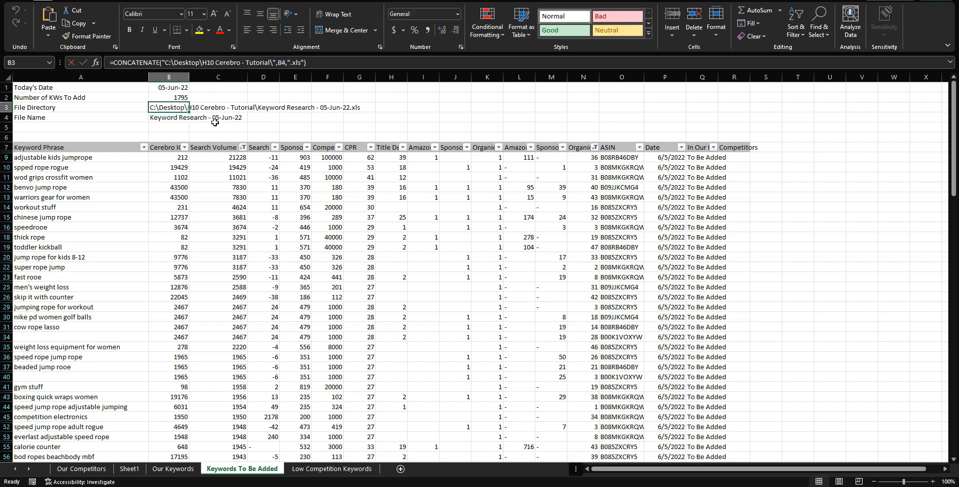
Inspect the File Name, File Directory and Number of KWs To Add cells on Keywords To Be Added.
{"action": "left_click", "coordinate": [168, 118]}
{"action": "left_click", "coordinate": [164, 107]}
{"action": "left_click", "coordinate": [178, 95]}
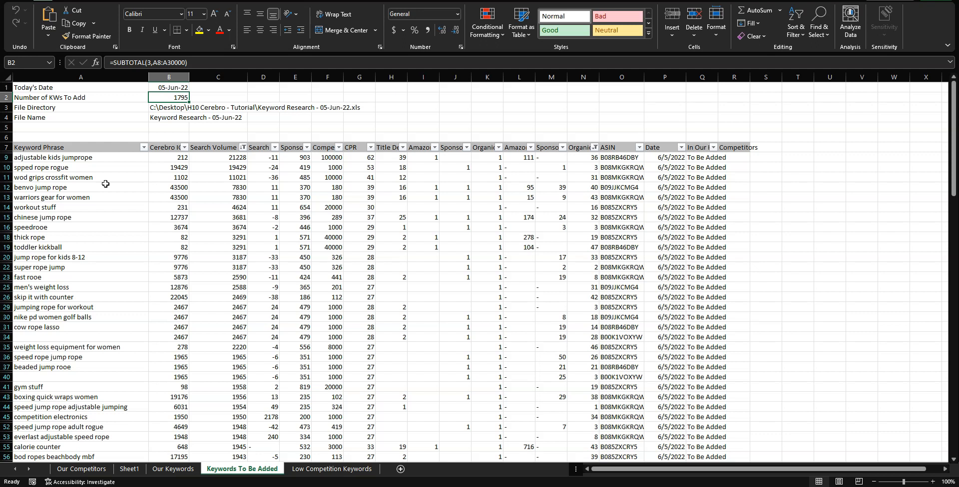
Look over the list of keyword phrases on the Keywords To Be Added sheet.
{"action": "left_click", "coordinate": [116, 160]}
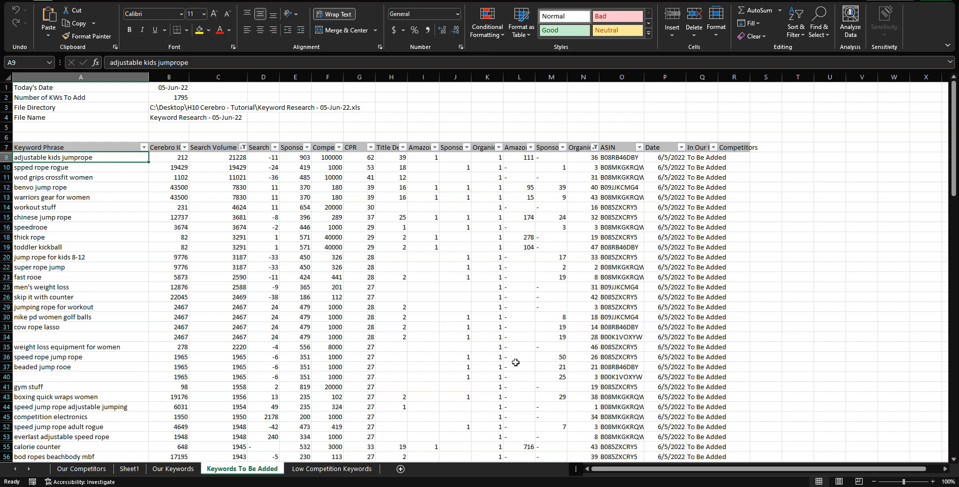
{"action": "left_click_drag", "start_coordinate": [72, 158], "coordinate": [120, 402]}
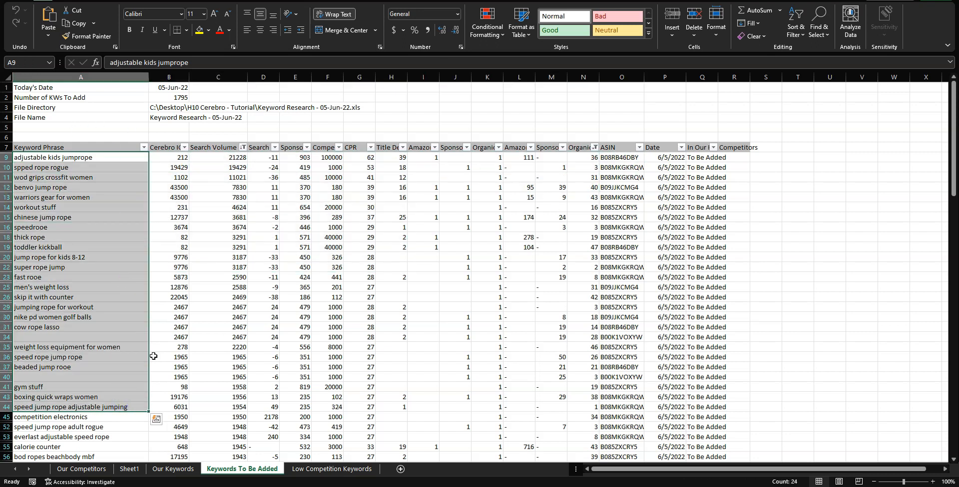
{"action": "left_click", "coordinate": [121, 158]}
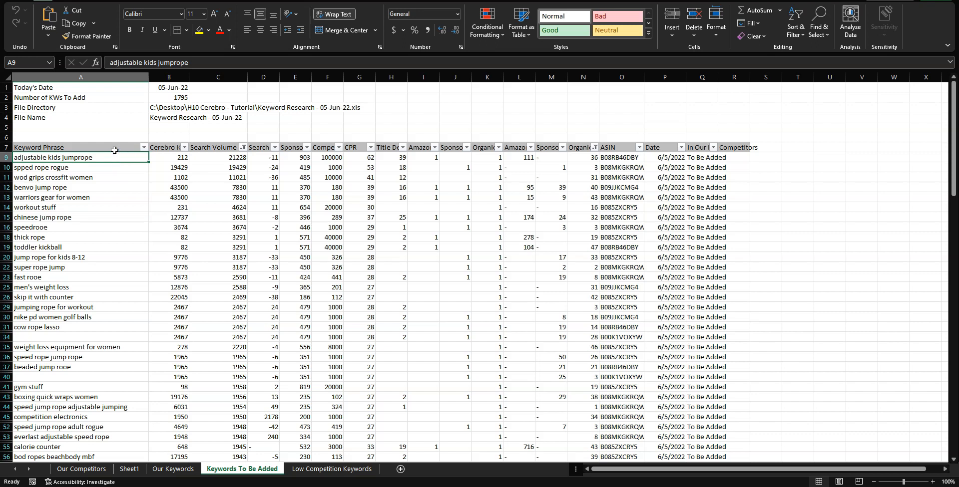
Inspect the Greater Than Or Equal To filter on the Search Volume column, leaving its criterion as it is.
{"action": "left_click", "coordinate": [243, 147]}
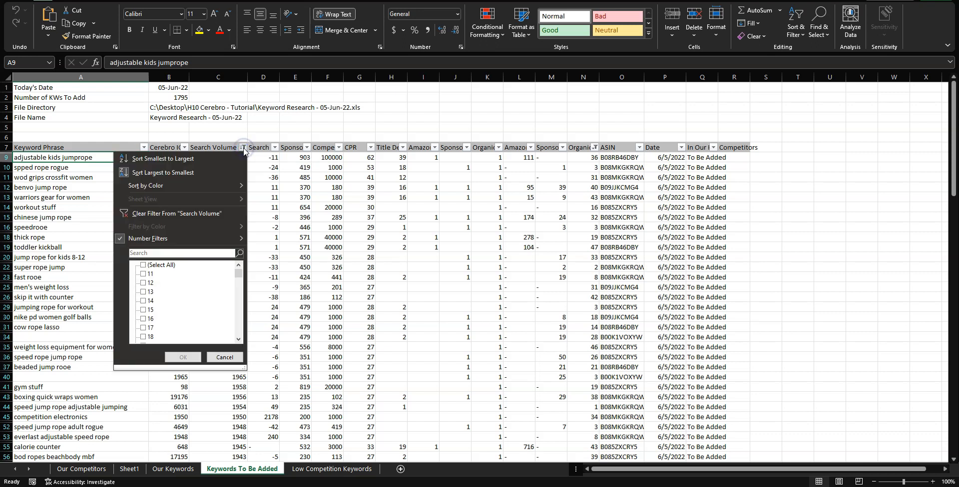
{"action": "left_click", "coordinate": [218, 233]}
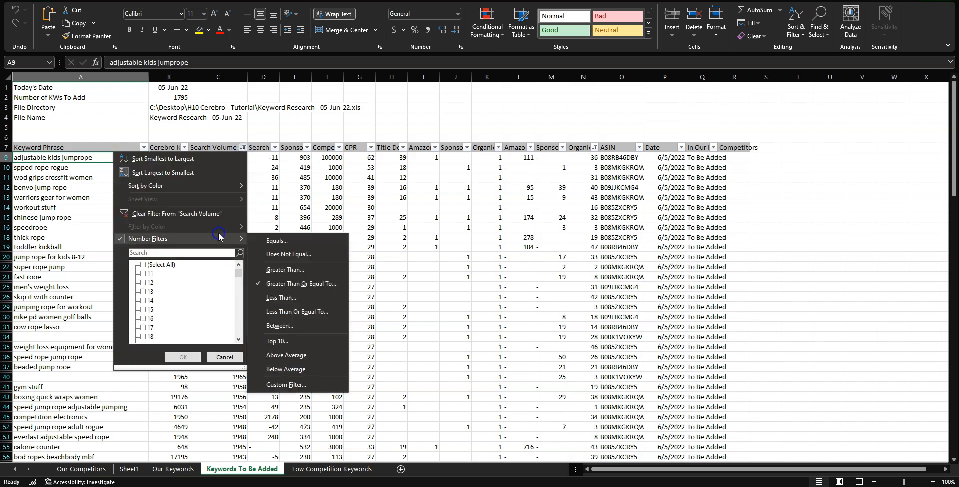
{"action": "left_click", "coordinate": [288, 288]}
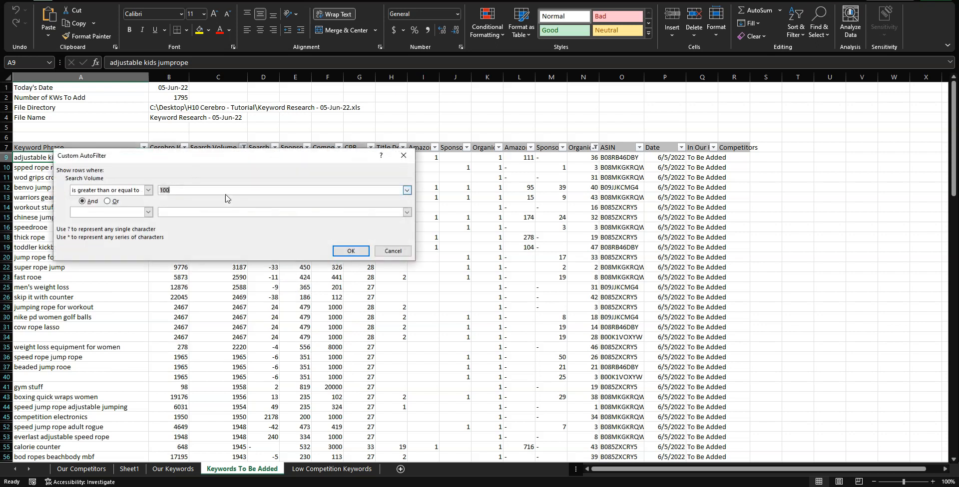
{"action": "left_click", "coordinate": [392, 251]}
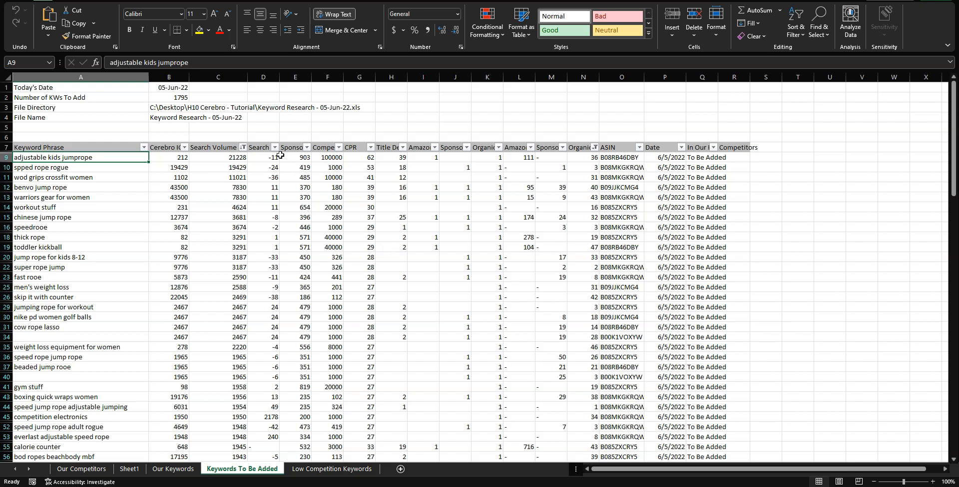
{"action": "left_click", "coordinate": [242, 147]}
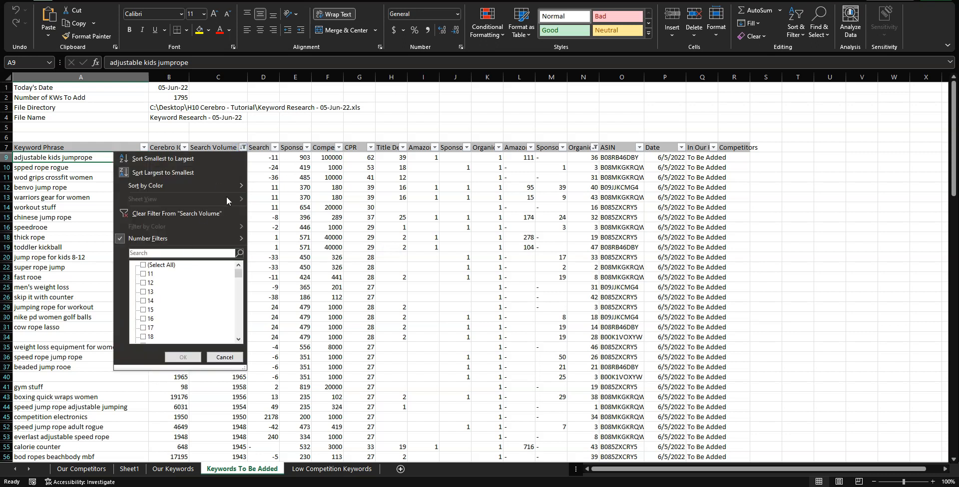
{"action": "mouse_move", "coordinate": [227, 236]}
{"action": "left_click", "coordinate": [280, 283]}
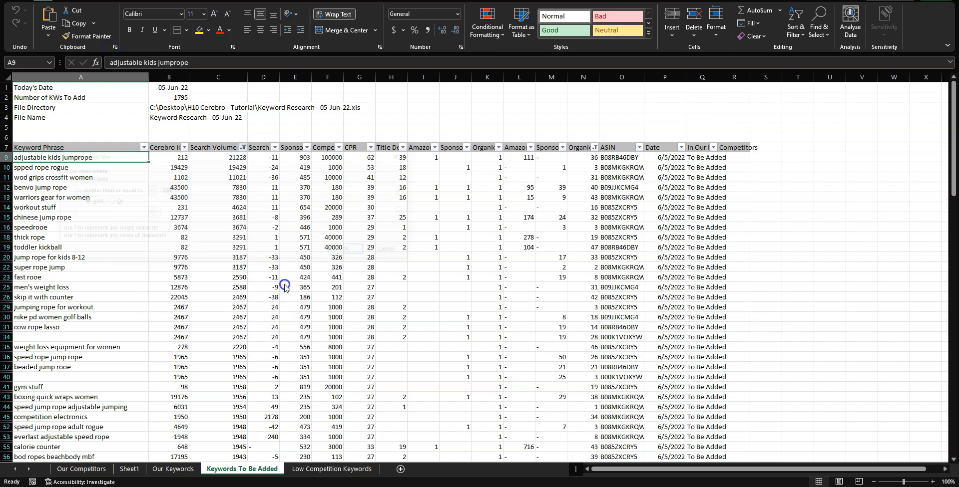
{"action": "left_click", "coordinate": [392, 250]}
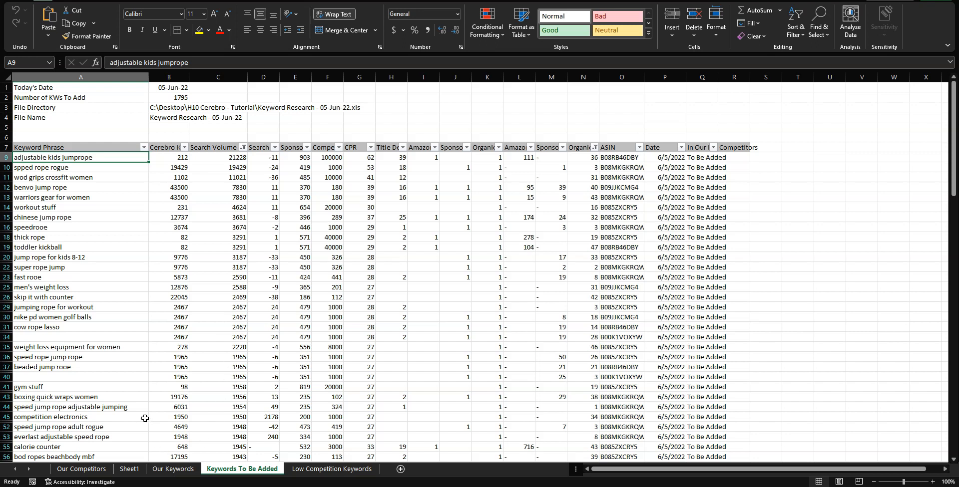
Run Sheet1's Step 1 - Extract Data macro and check the source file directories on Our Competitors.
{"action": "left_click", "coordinate": [131, 470]}
{"action": "left_click", "coordinate": [130, 125]}
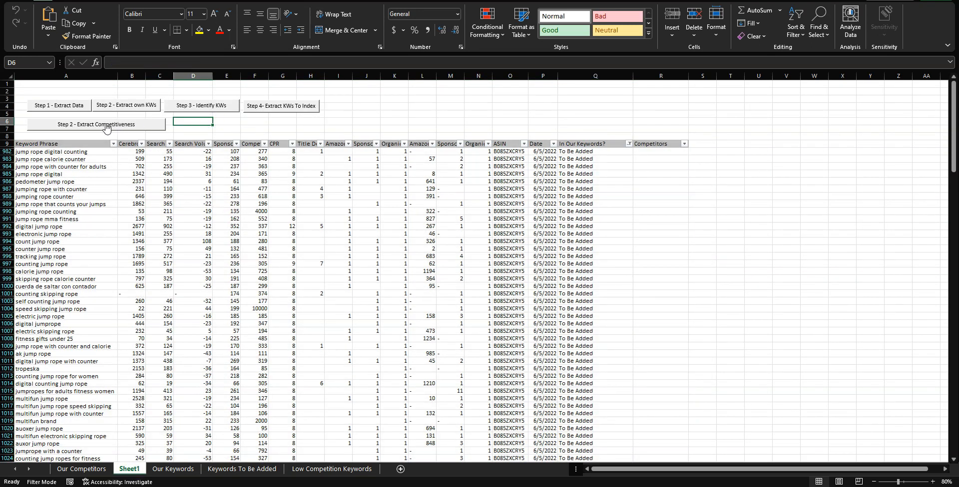
{"action": "left_click", "coordinate": [68, 107]}
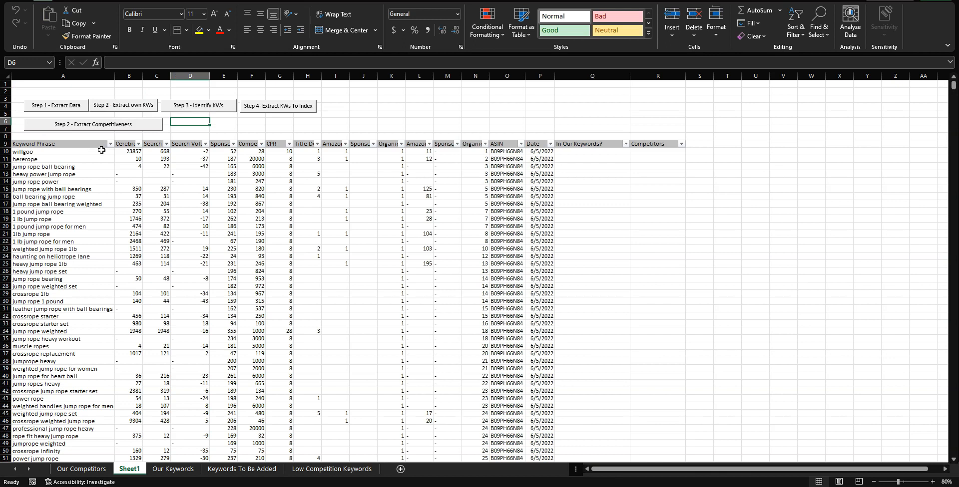
{"action": "left_click", "coordinate": [101, 150]}
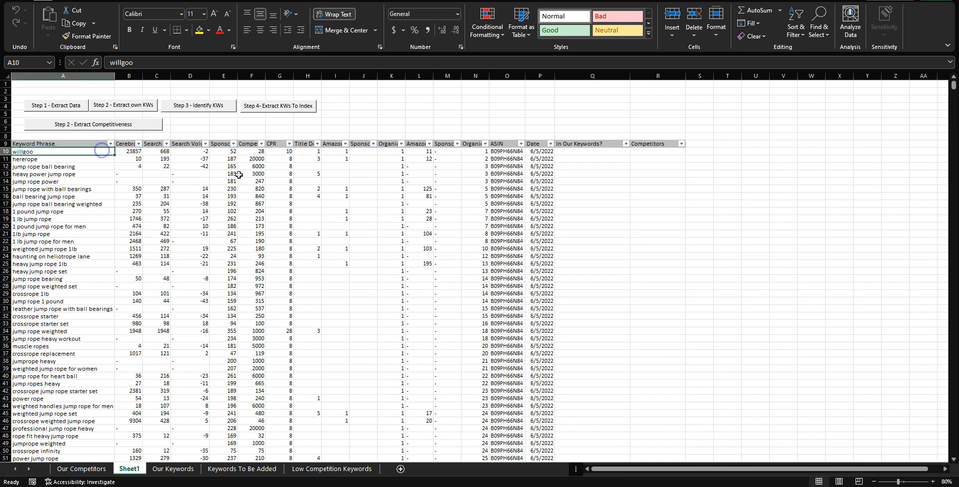
{"action": "scroll", "coordinate": [500, 194], "scroll_direction": "down", "scroll_amount": 20}
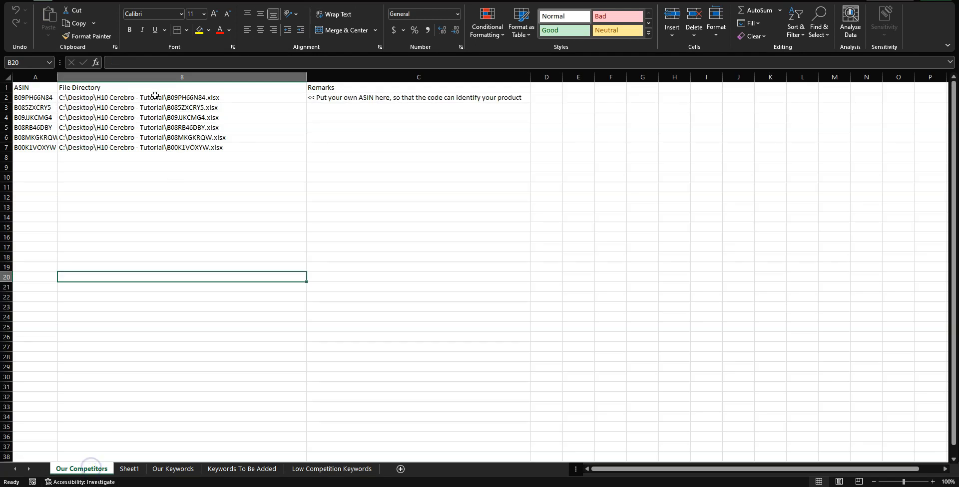
{"action": "left_click_drag", "start_coordinate": [152, 95], "coordinate": [146, 144]}
Run Sheet1's Step 2 - Extract Competitiveness macro and accept the compatibility changes when saving the low competition keywords workbook.
{"action": "left_click", "coordinate": [129, 467]}
{"action": "left_click", "coordinate": [128, 316]}
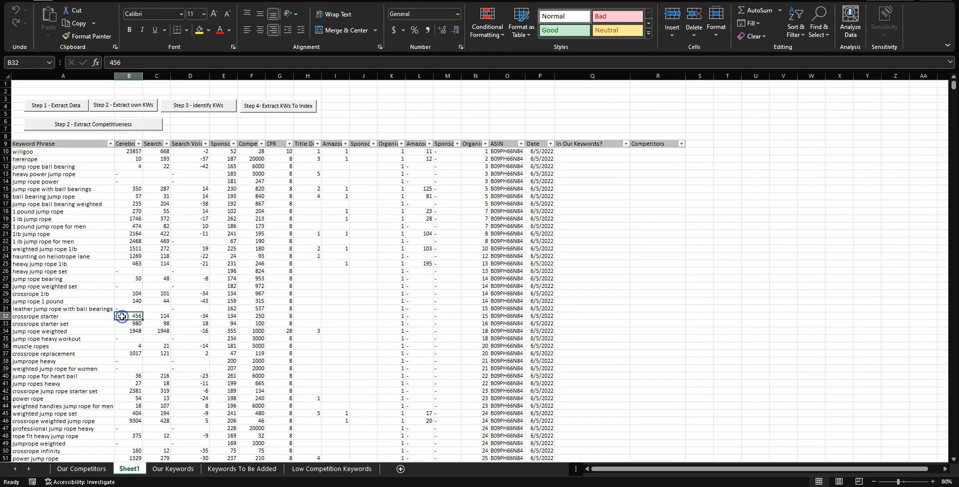
{"action": "left_click", "coordinate": [128, 128]}
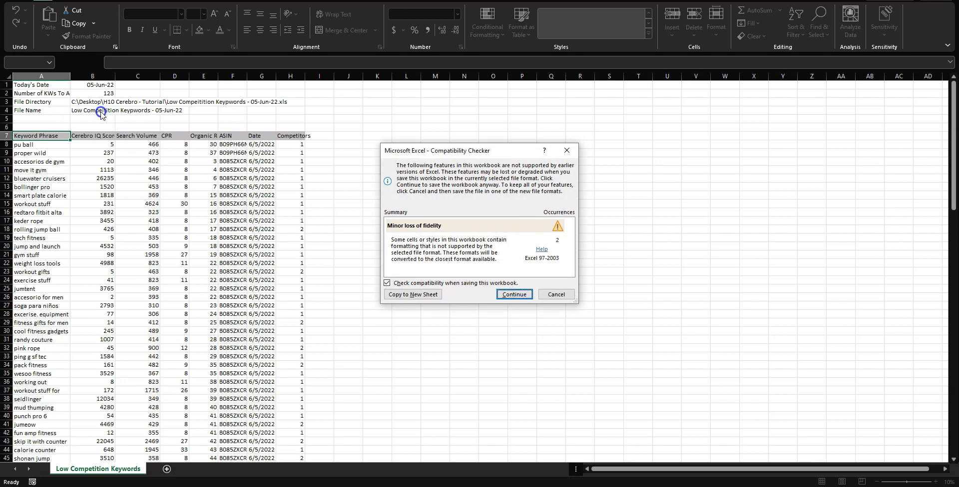
{"action": "left_click", "coordinate": [514, 294]}
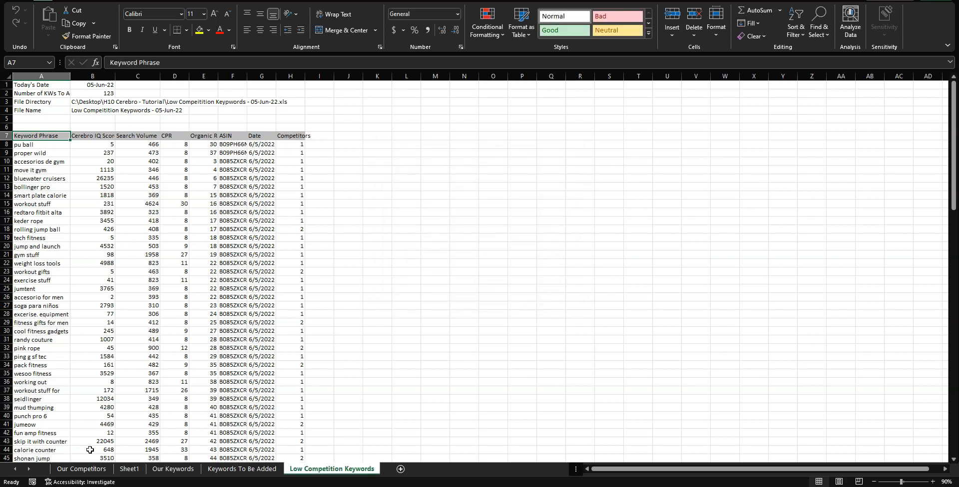
Inspect the filtered keywords on Sheet1 and the Competitors formula in the "pu ball" row.
{"action": "left_click", "coordinate": [129, 469]}
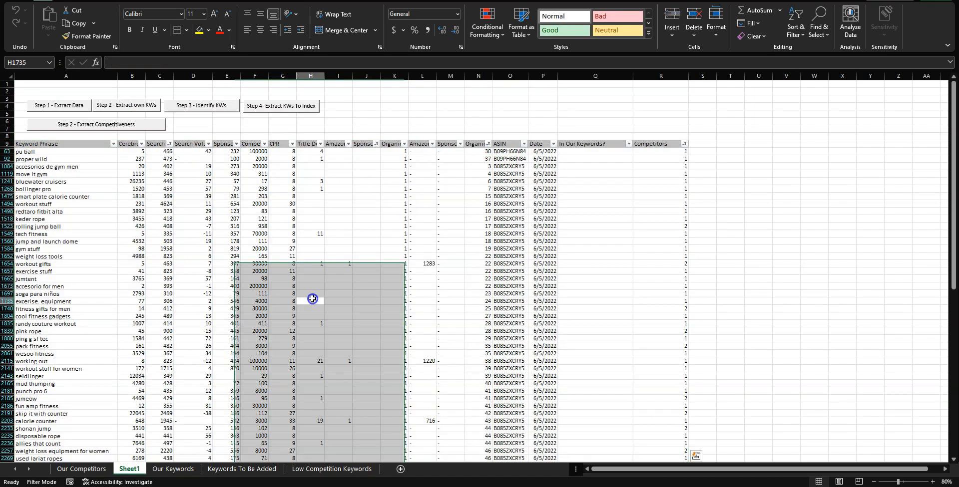
{"action": "left_click", "coordinate": [95, 166]}
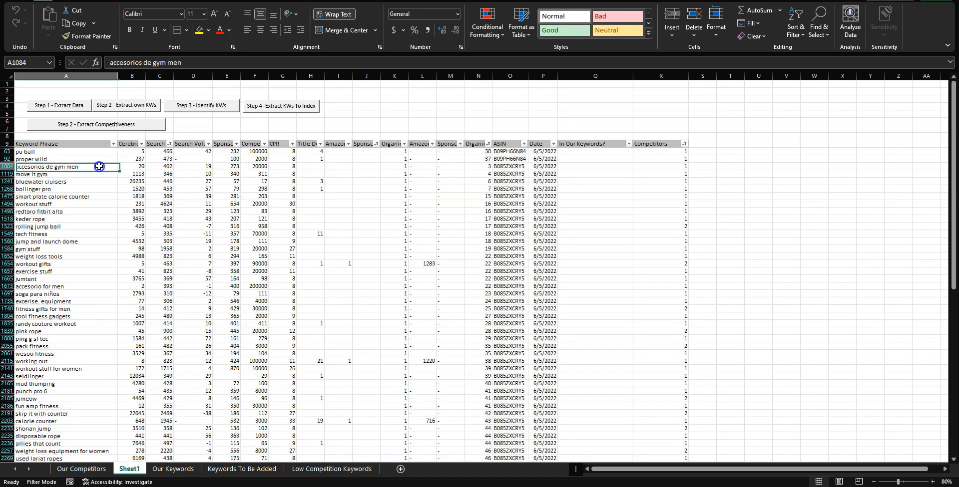
{"action": "left_click", "coordinate": [670, 153]}
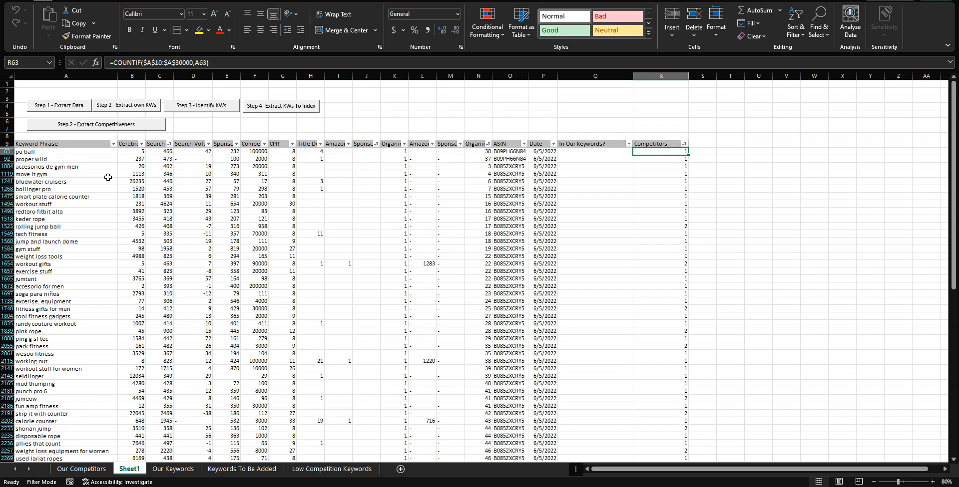
{"action": "left_click", "coordinate": [44, 153]}
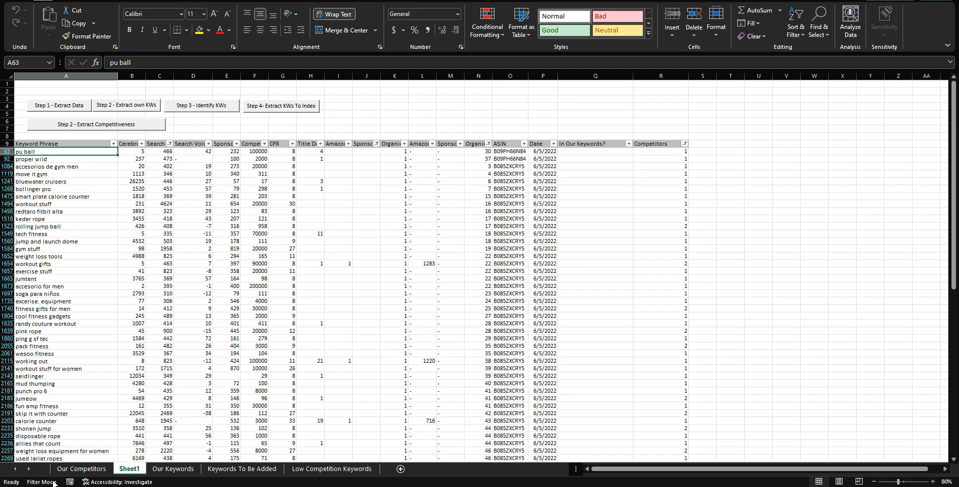
Review the competitor file directories listed on the Our Competitors sheet.
{"action": "left_click", "coordinate": [75, 469]}
{"action": "left_click", "coordinate": [115, 118]}
{"action": "left_click", "coordinate": [144, 109]}
{"action": "left_click_drag", "start_coordinate": [144, 108], "coordinate": [147, 138]}
Filter Sheet1's Competitors column to show only keywords with the value 6.
{"action": "left_click", "coordinate": [129, 468]}
{"action": "left_click", "coordinate": [685, 144]}
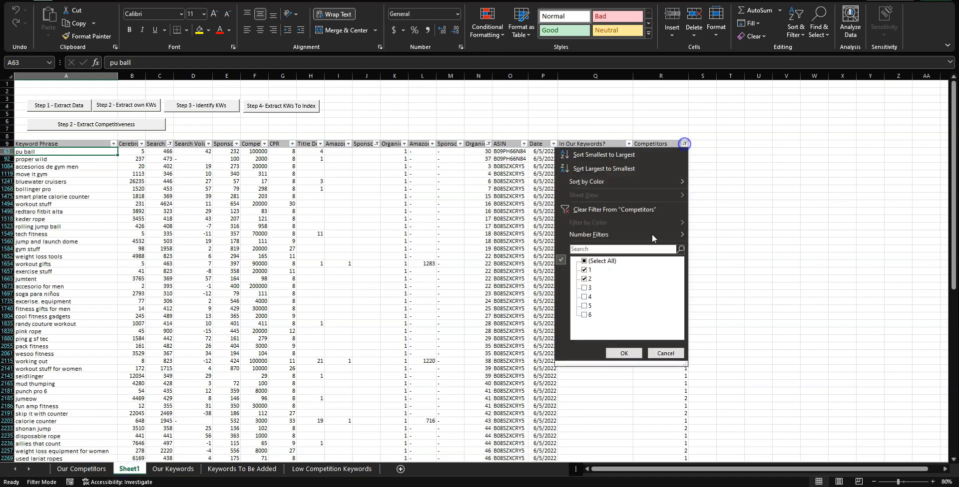
{"action": "left_click", "coordinate": [585, 279]}
{"action": "left_click", "coordinate": [584, 270]}
{"action": "left_click", "coordinate": [585, 314]}
{"action": "left_click", "coordinate": [623, 353]}
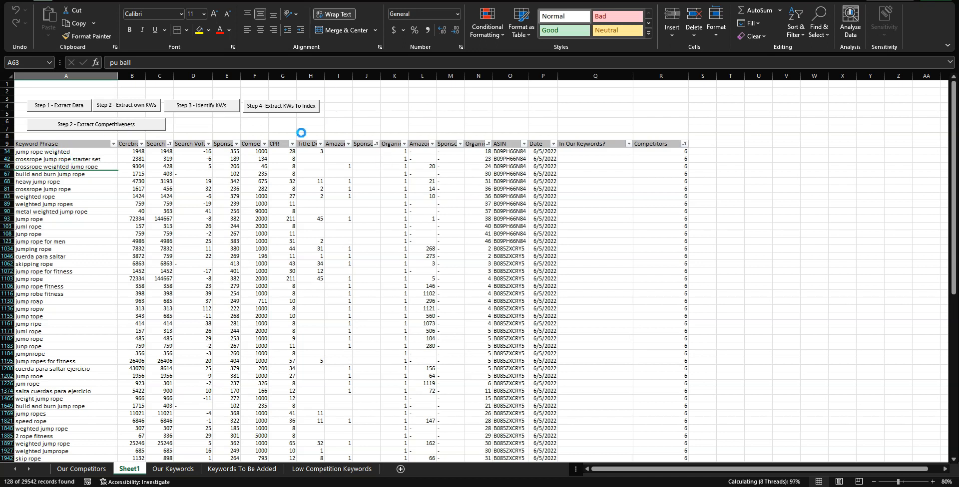
Examine the first keyword phrases shared by six competitors, from "jump rope weighted" to "build and burn jump rope".
{"action": "left_click", "coordinate": [64, 152]}
{"action": "left_click", "coordinate": [65, 159]}
{"action": "left_click", "coordinate": [71, 174]}
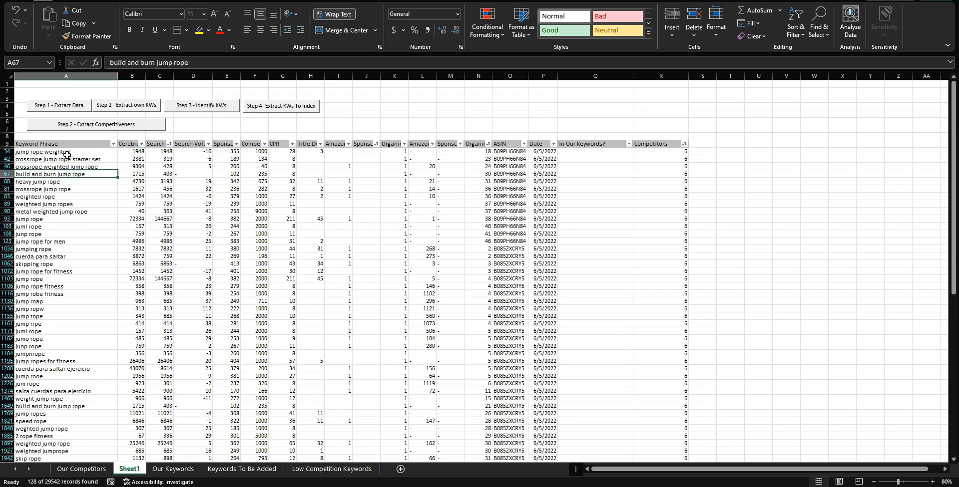
{"action": "left_click", "coordinate": [70, 153]}
Set the Competitors column filter to show only the values 1 and 2.
{"action": "left_click", "coordinate": [684, 144]}
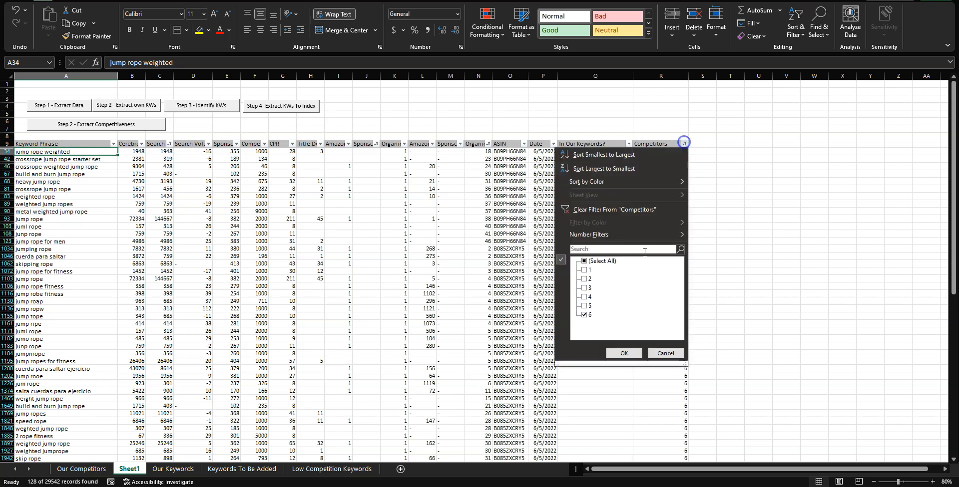
{"action": "left_click", "coordinate": [583, 314]}
{"action": "left_click", "coordinate": [584, 270]}
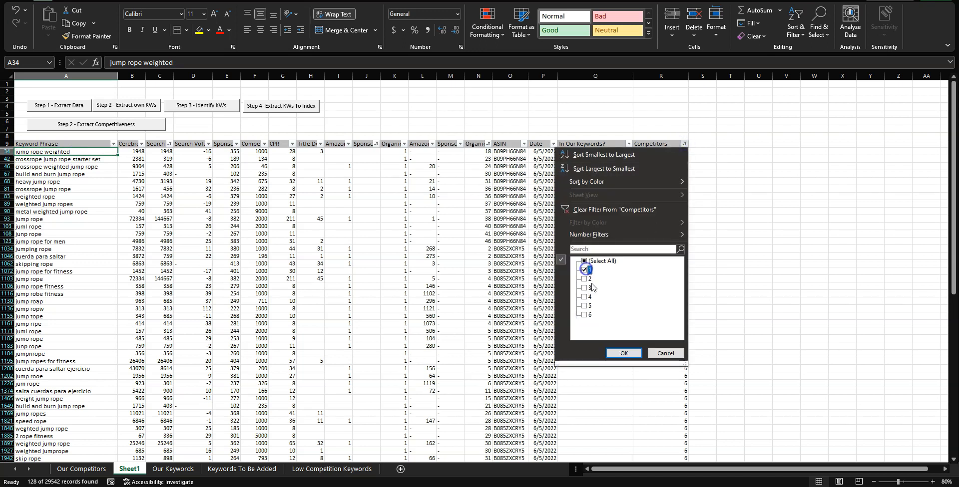
{"action": "left_click", "coordinate": [588, 279]}
{"action": "left_click", "coordinate": [629, 354]}
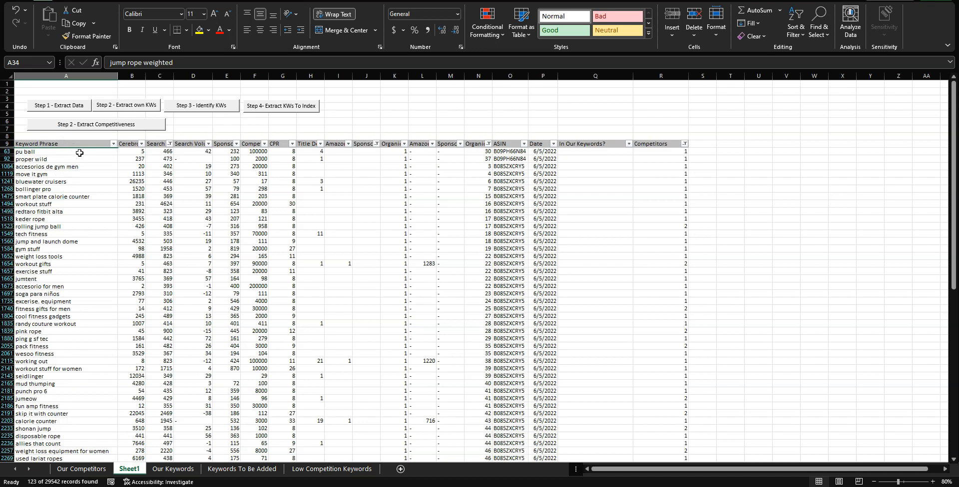
Look through the low competition keywords on Sheet1 and inspect the "beach jump" phrase and its search volume.
{"action": "scroll", "coordinate": [76, 190], "scroll_direction": "down", "scroll_amount": 2}
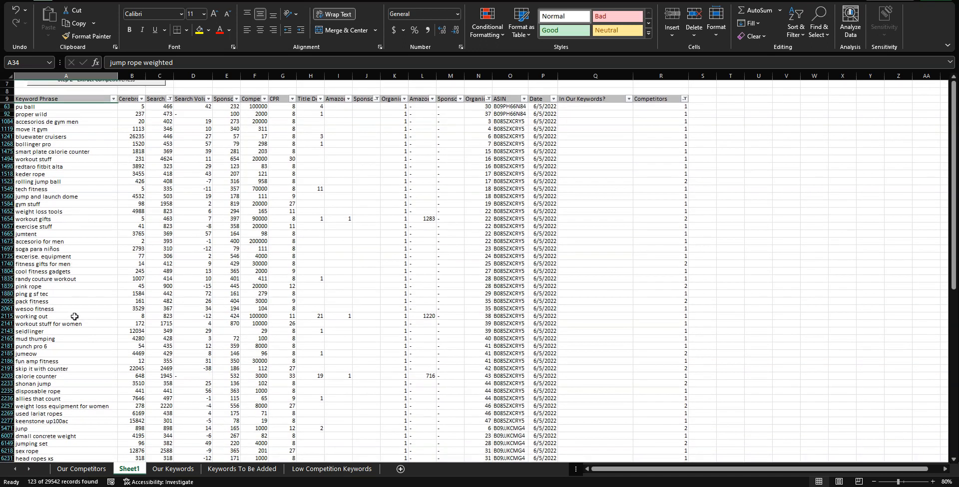
{"action": "scroll", "coordinate": [75, 317], "scroll_direction": "down", "scroll_amount": 3}
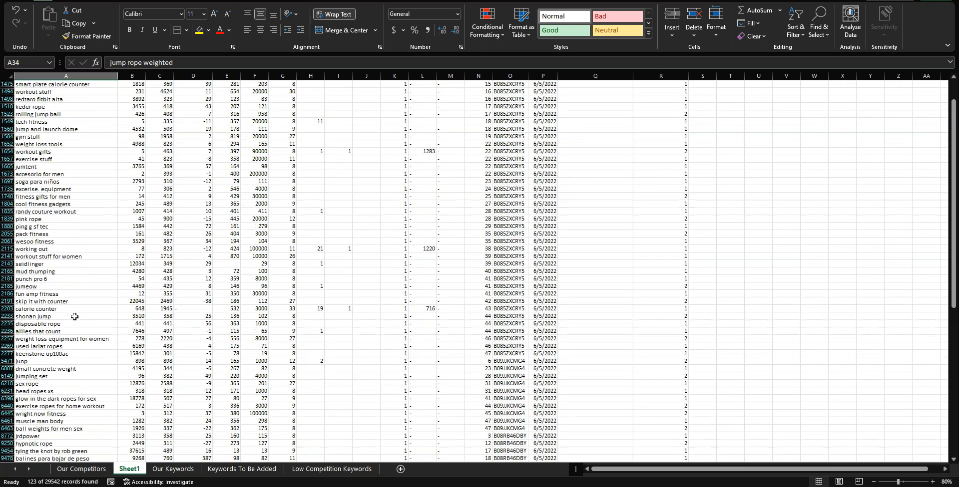
{"action": "scroll", "coordinate": [75, 317], "scroll_direction": "down", "scroll_amount": 1}
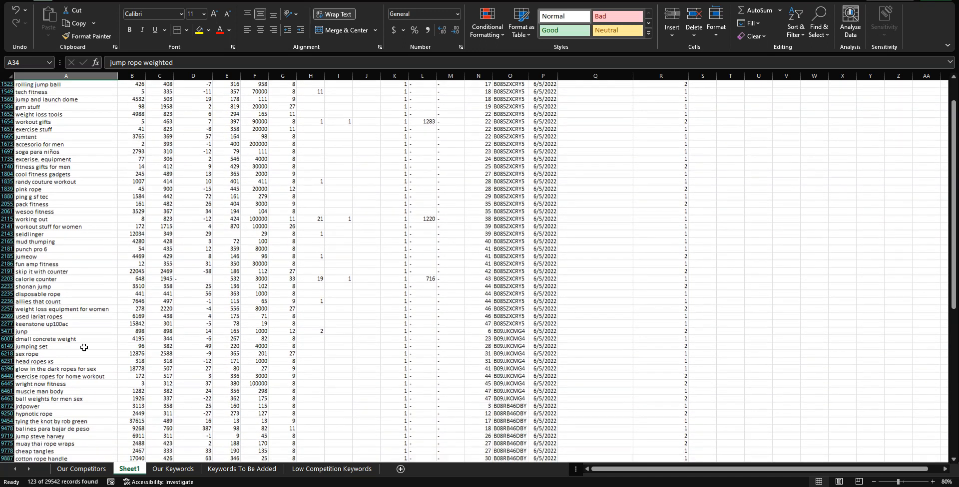
{"action": "scroll", "coordinate": [68, 423], "scroll_direction": "down", "scroll_amount": 2}
{"action": "scroll", "coordinate": [70, 417], "scroll_direction": "down", "scroll_amount": 1}
{"action": "left_click", "coordinate": [59, 414]}
{"action": "scroll", "coordinate": [84, 399], "scroll_direction": "down", "scroll_amount": 1}
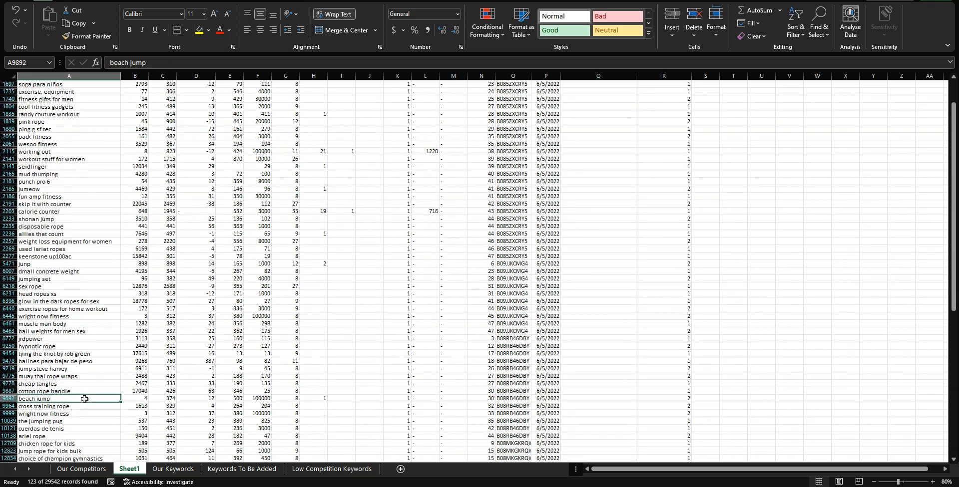
{"action": "left_click", "coordinate": [170, 399]}
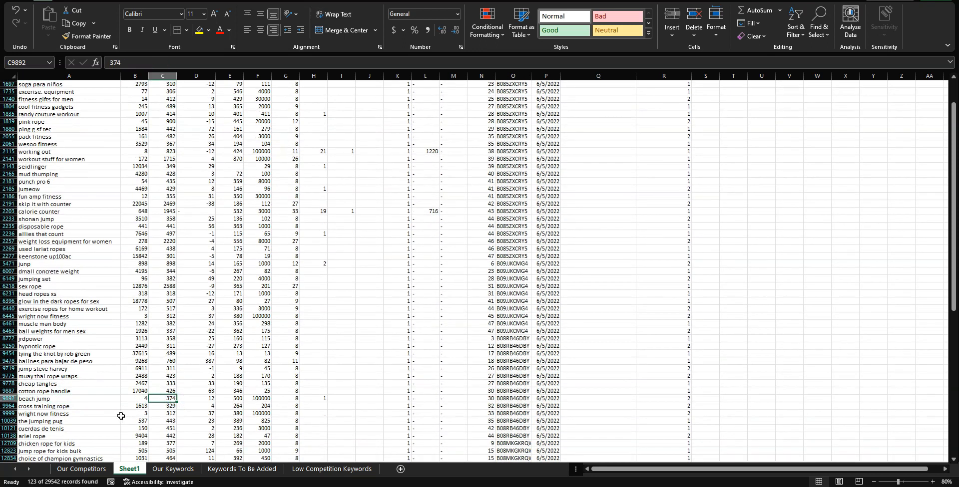
{"action": "left_click", "coordinate": [84, 400]}
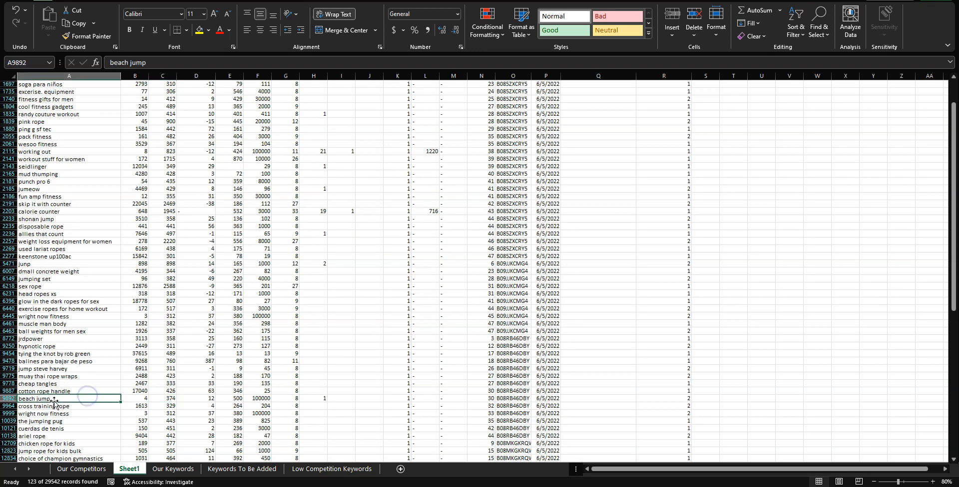
Select the entire "cross training rope" row among the filtered keywords to examine its figures.
{"action": "left_click", "coordinate": [80, 407]}
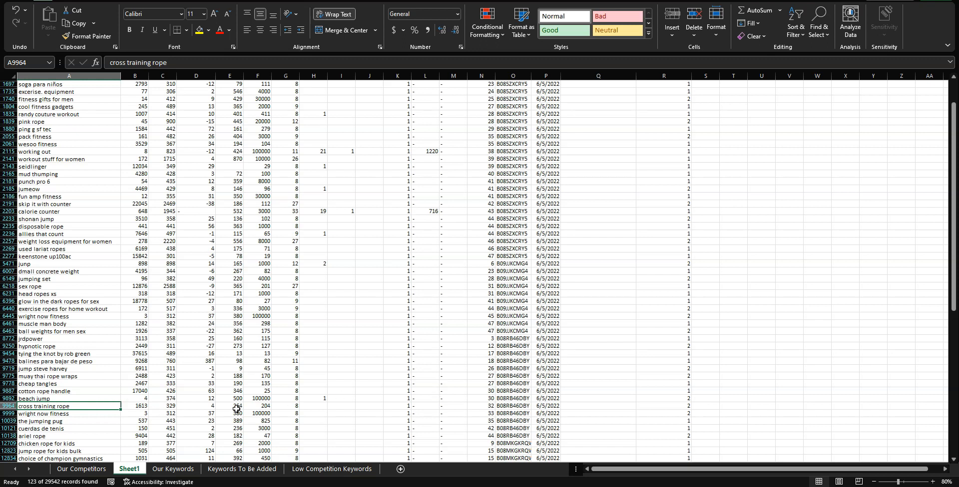
{"action": "scroll", "coordinate": [74, 375], "scroll_direction": "down", "scroll_amount": 3}
{"action": "key", "text": "shift+space"}
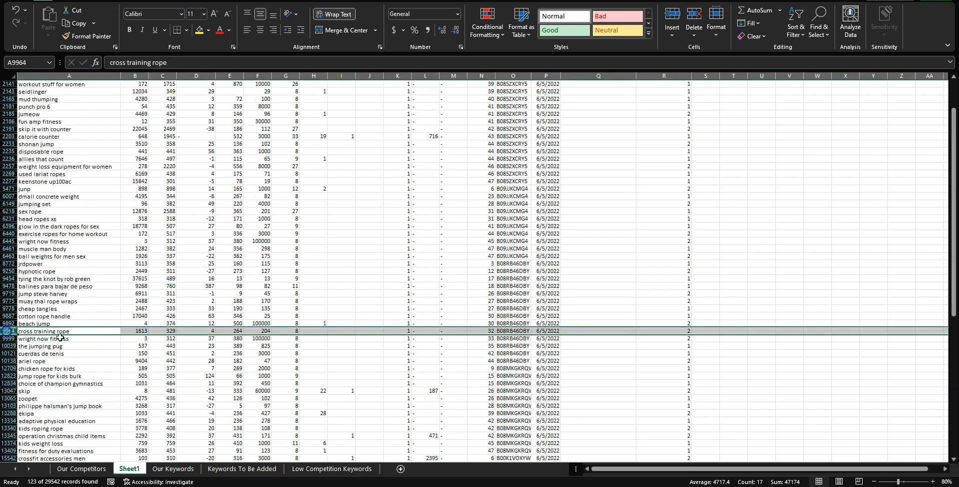
Check the competitor count for "cross training rope" on Sheet1 and compare the filtered rows with the Low Competition Keywords sheet.
{"action": "left_click", "coordinate": [688, 331]}
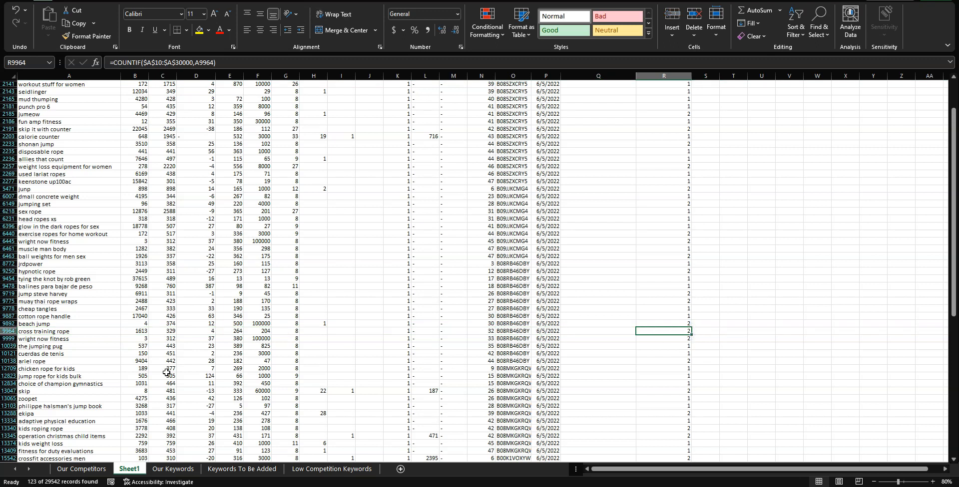
{"action": "scroll", "coordinate": [75, 368], "scroll_direction": "down", "scroll_amount": 2}
{"action": "scroll", "coordinate": [71, 360], "scroll_direction": "up", "scroll_amount": 14}
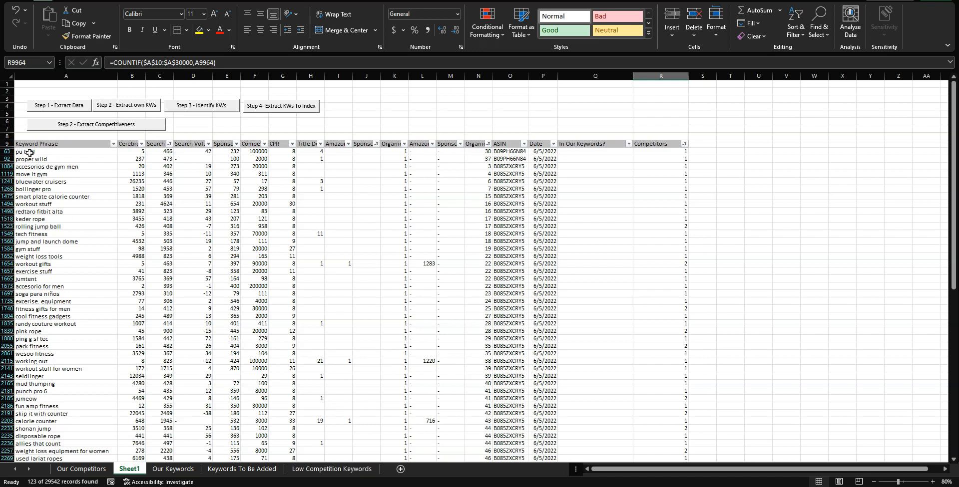
{"action": "left_click", "coordinate": [353, 469]}
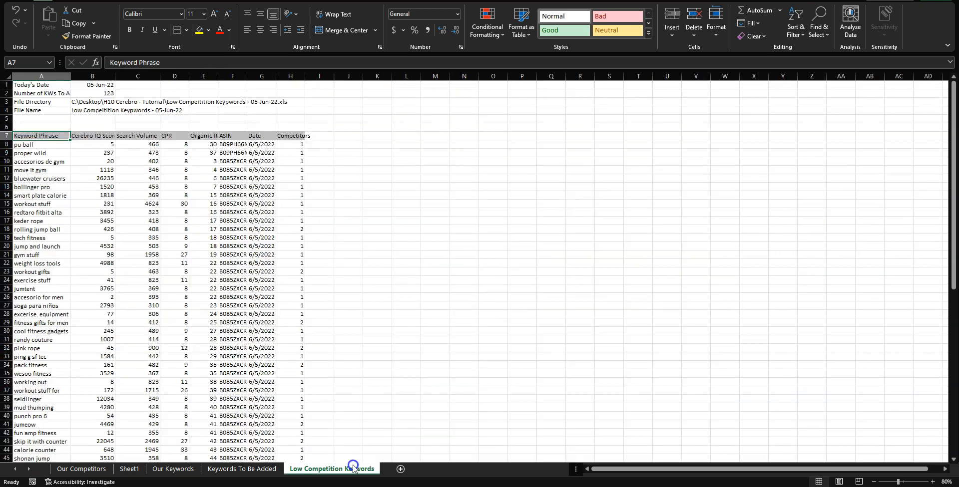
{"action": "left_click", "coordinate": [129, 469]}
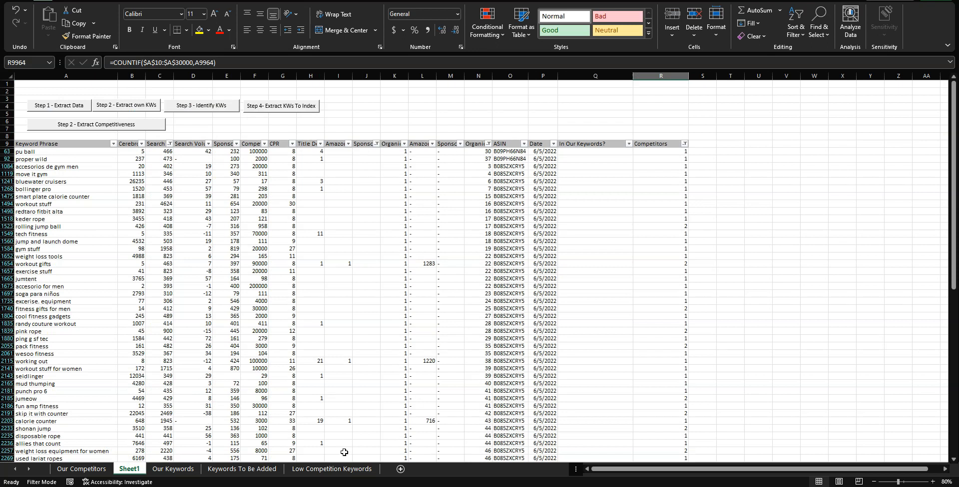
Review the extracted keyword table on the Low Competition Keywords sheet and inspect its keyword count formula.
{"action": "left_click", "coordinate": [349, 468]}
{"action": "left_click_drag", "start_coordinate": [43, 133], "coordinate": [313, 310]}
{"action": "left_click", "coordinate": [406, 207]}
{"action": "left_click_drag", "start_coordinate": [55, 143], "coordinate": [300, 366]}
{"action": "left_click", "coordinate": [350, 314]}
{"action": "left_click", "coordinate": [94, 95]}
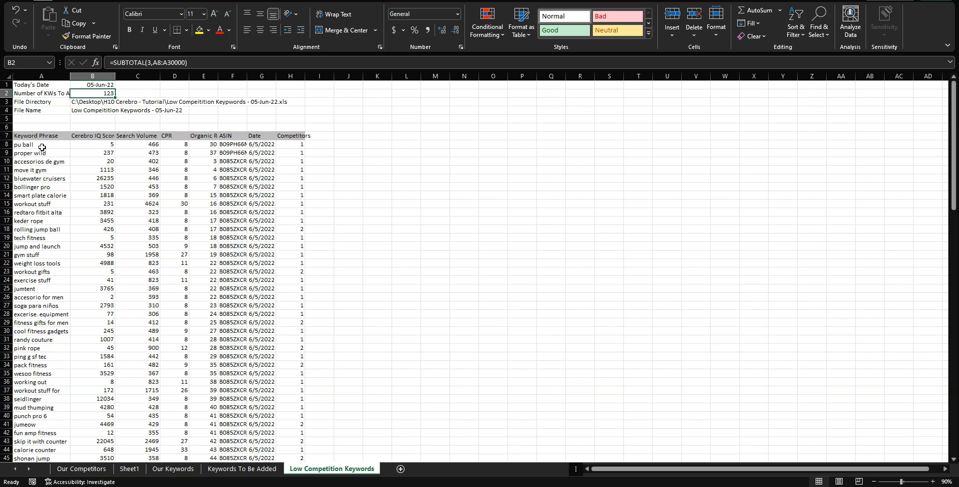
{"action": "scroll", "coordinate": [46, 156], "scroll_direction": "down", "scroll_amount": 10}
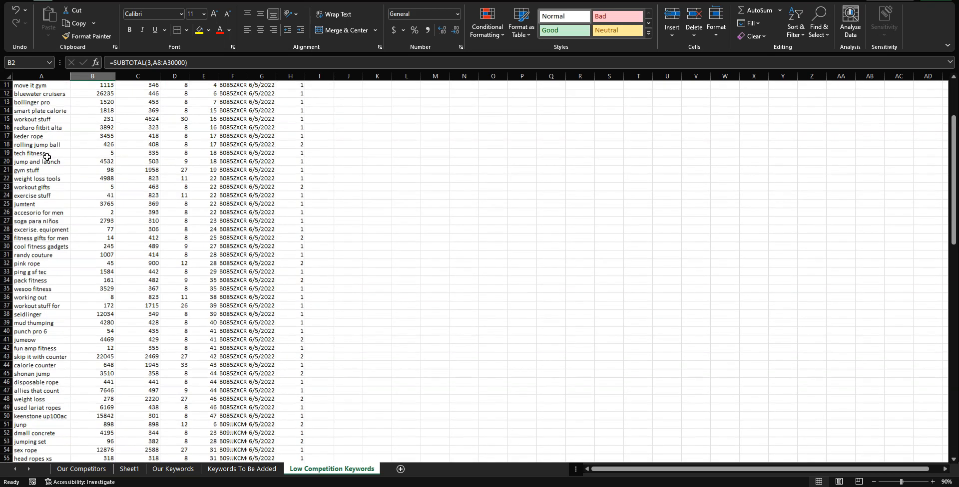
{"action": "scroll", "coordinate": [46, 156], "scroll_direction": "up", "scroll_amount": 10}
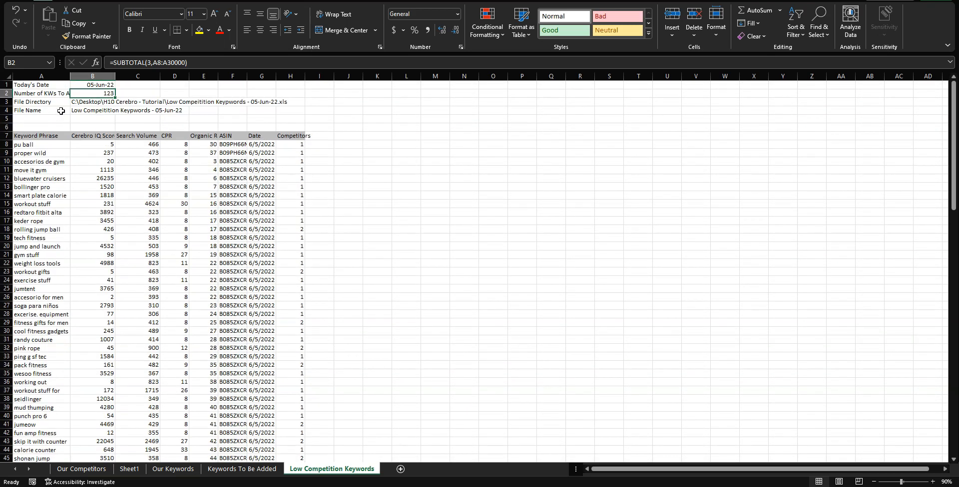
Correct the misspelled word to "Keywords" in the File Name formula in B4, and check the File Directory formula in B3.
{"action": "left_click", "coordinate": [80, 103]}
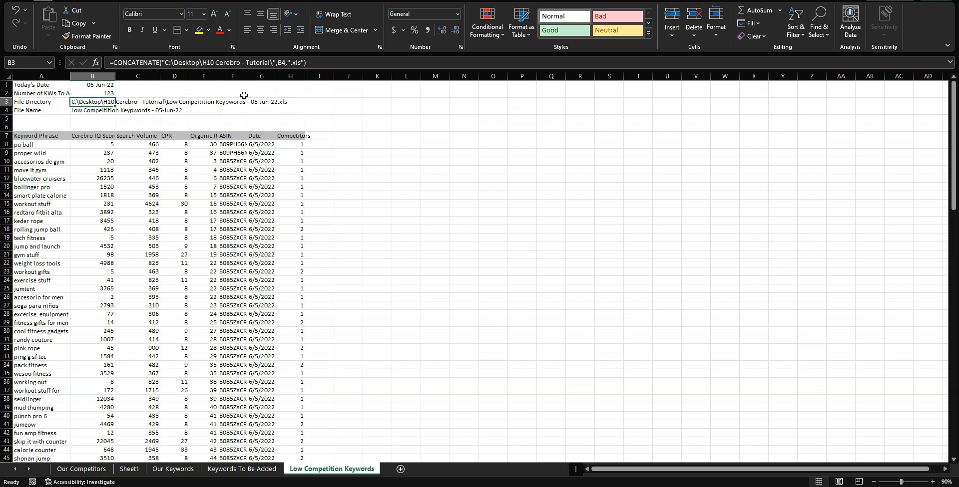
{"action": "left_click", "coordinate": [129, 111]}
{"action": "left_click", "coordinate": [237, 62]}
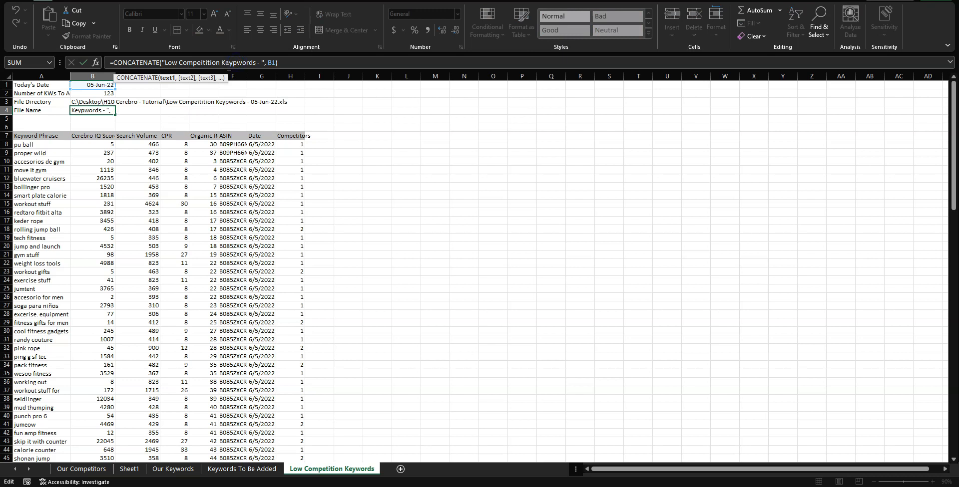
{"action": "key", "text": "BackSpace"}
{"action": "key", "text": "Return"}
{"action": "left_click", "coordinate": [227, 103]}
{"action": "left_click", "coordinate": [94, 102]}
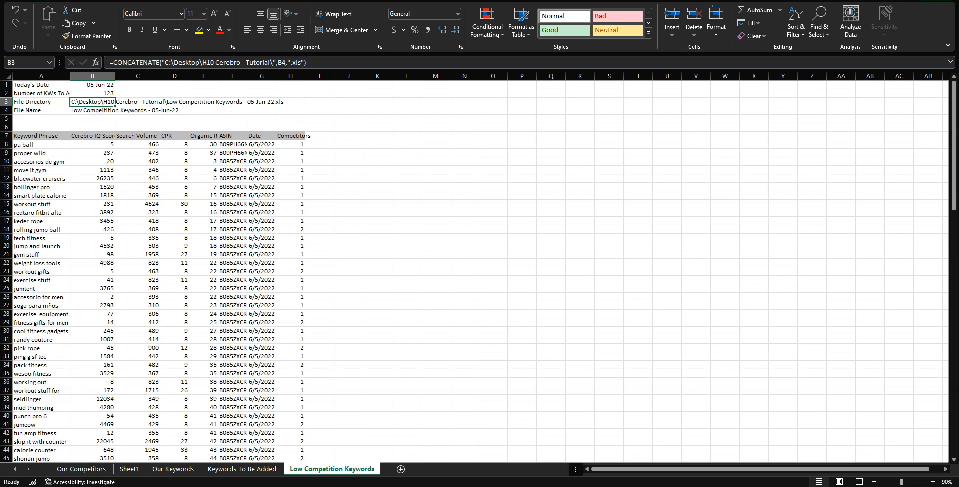
Switch to the H10 Cerebro - Tutorial folder in File Explorer, place the Name column before Date modified and widen it.
{"action": "left_click", "coordinate": [97, 477]}
{"action": "left_click_drag", "start_coordinate": [415, 65], "coordinate": [346, 64]}
{"action": "left_click_drag", "start_coordinate": [410, 65], "coordinate": [220, 64]}
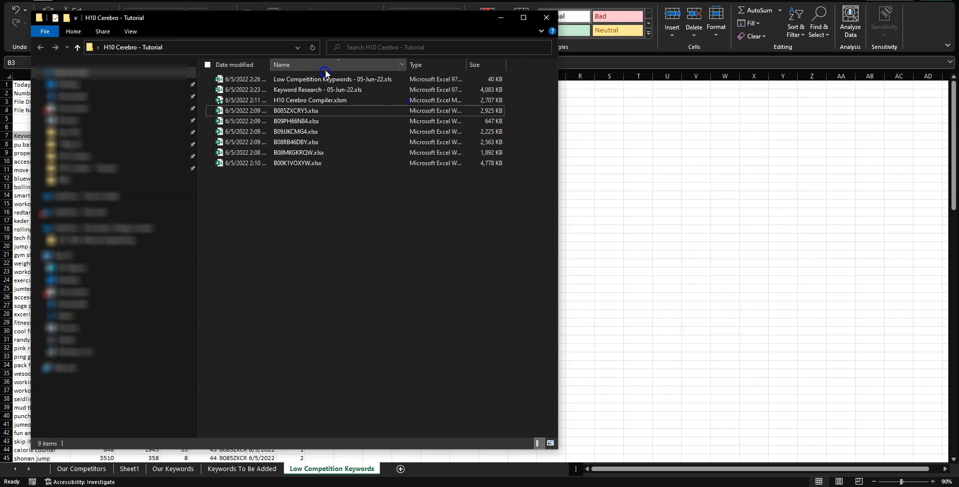
{"action": "left_click_drag", "start_coordinate": [282, 62], "coordinate": [257, 69]}
{"action": "left_click_drag", "start_coordinate": [335, 60], "coordinate": [490, 94]}
Check the exported low competition and Keyword Research files dated 05-Jun-22 in the folder, and return to the Excel workbook.
{"action": "left_click", "coordinate": [302, 81]}
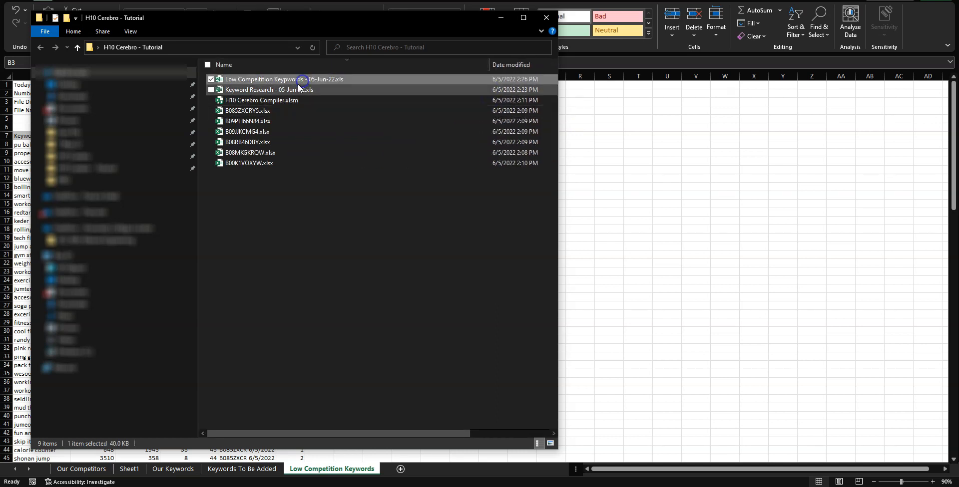
{"action": "left_click", "coordinate": [290, 91]}
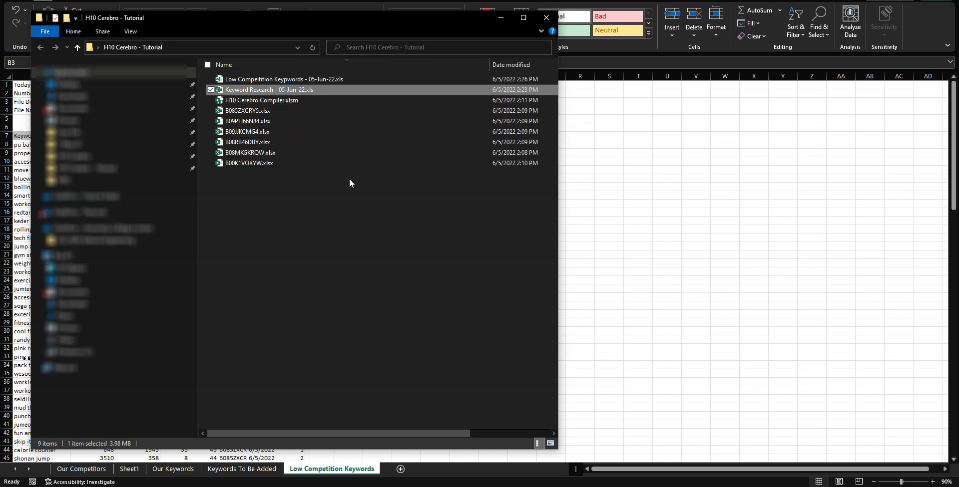
{"action": "left_click", "coordinate": [639, 244]}
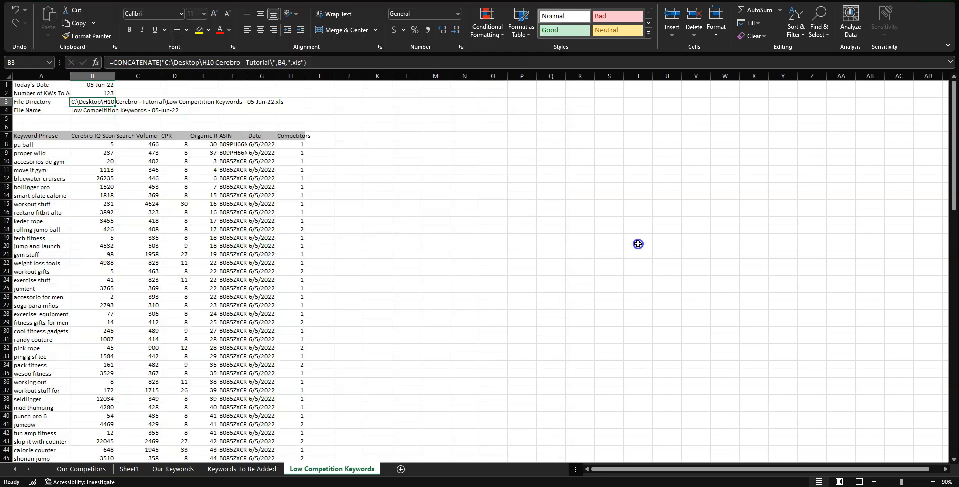